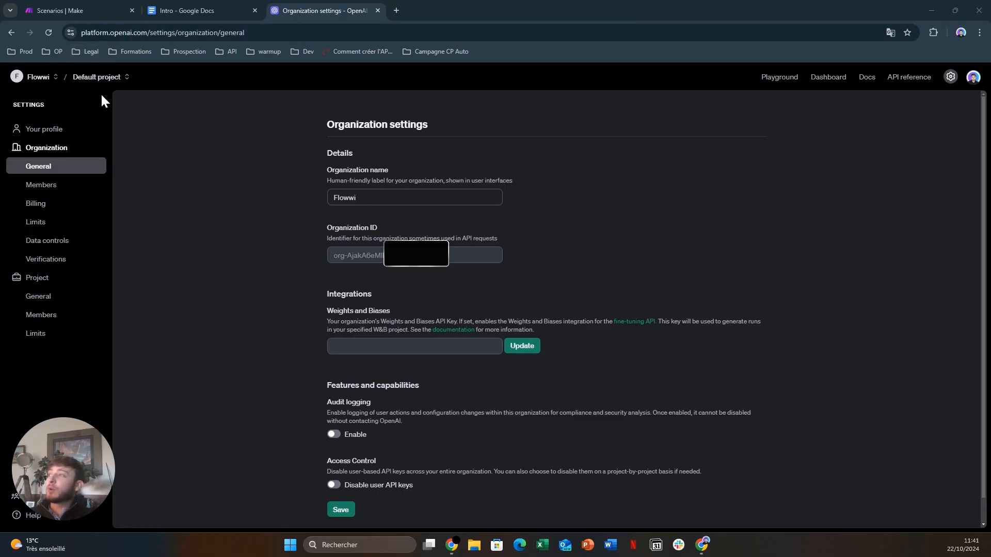
Step: Review the profile, general organization, member and billing settings, including the pay-as-you-go credit balance
click(70, 129)
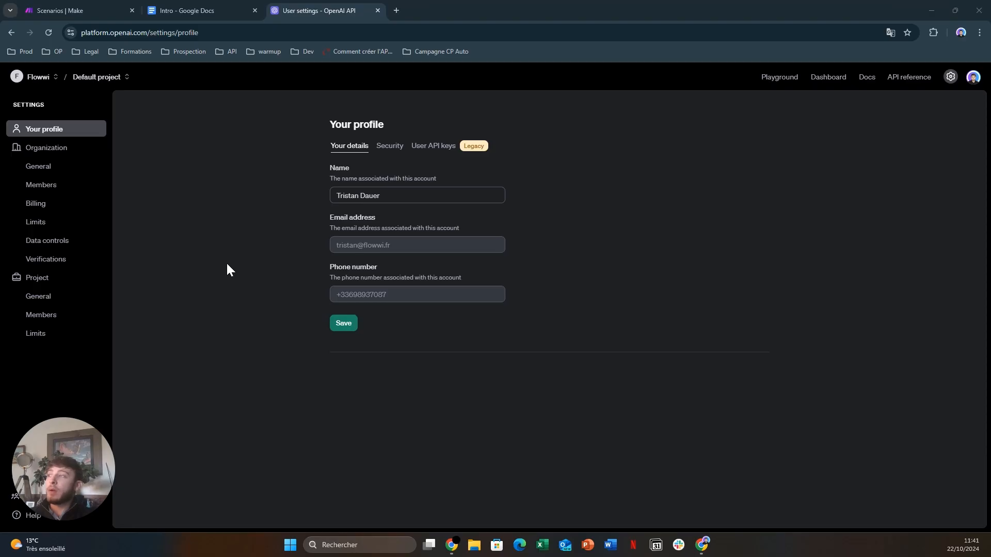
click(951, 78)
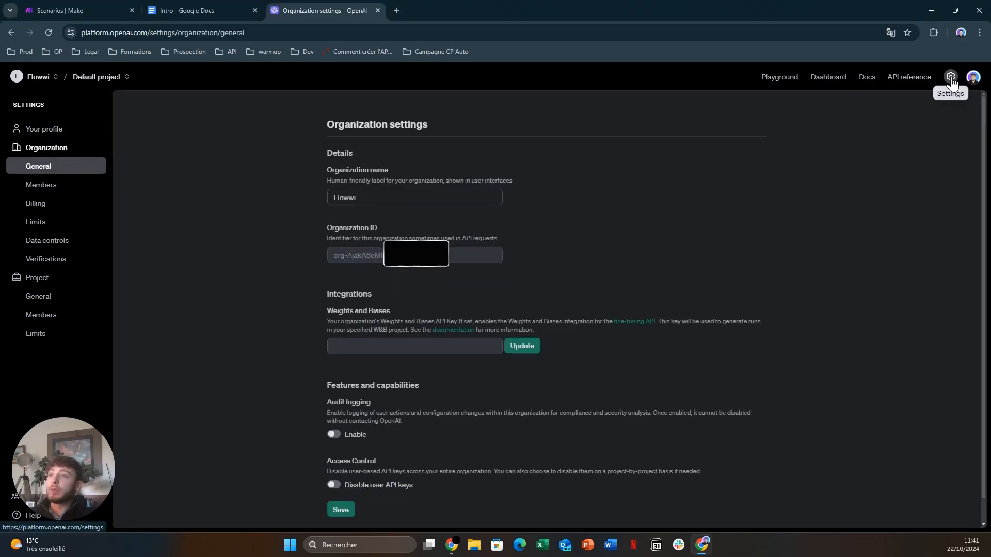
click(36, 206)
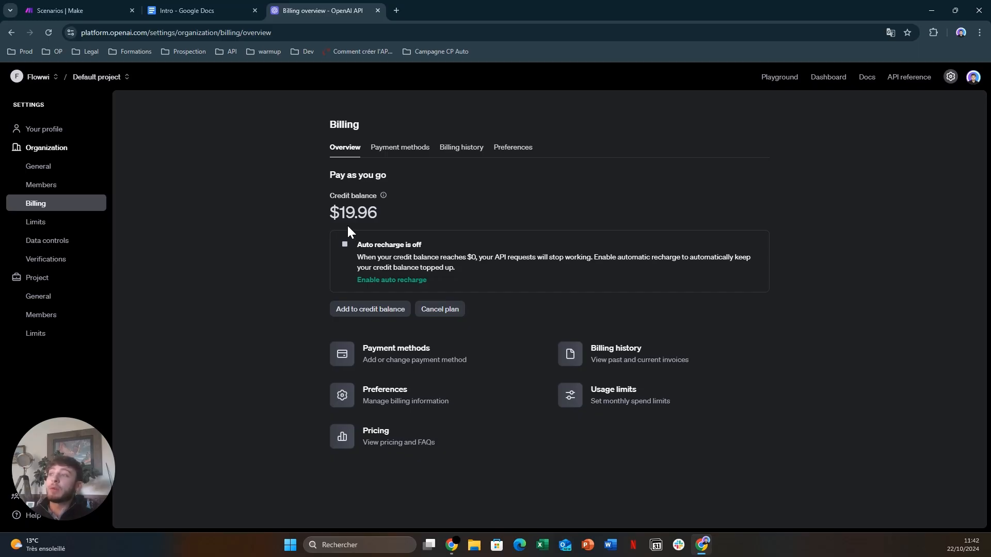
mouse_move(346, 191)
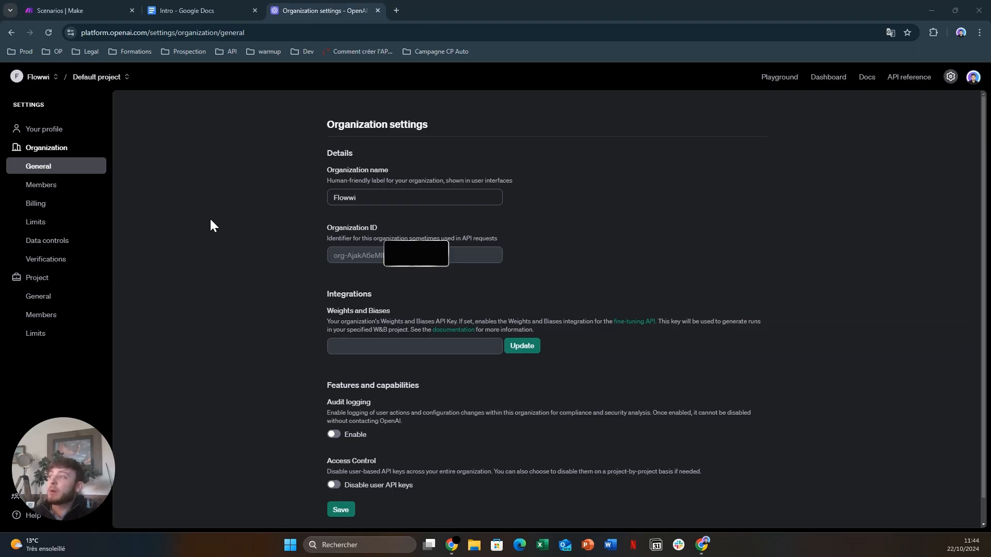
click(950, 76)
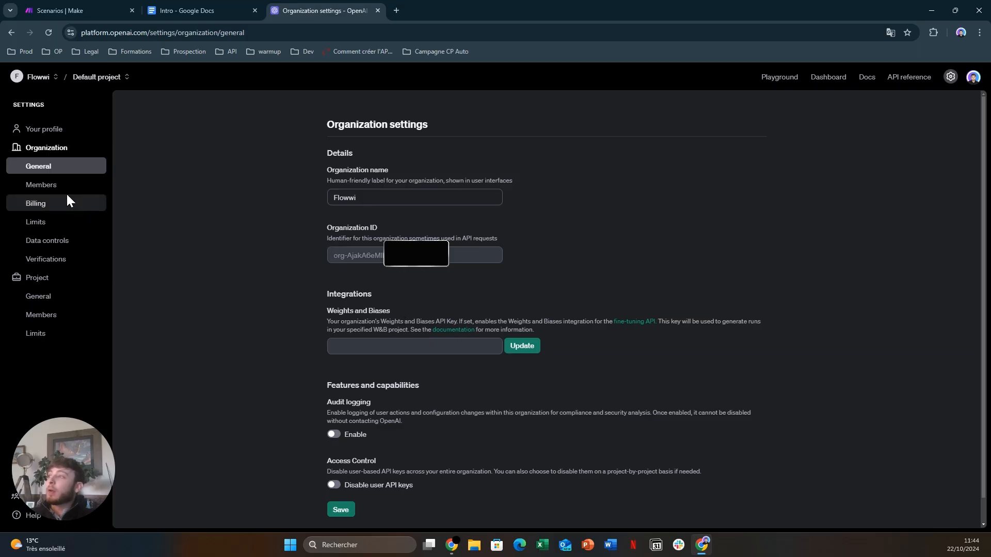
click(54, 185)
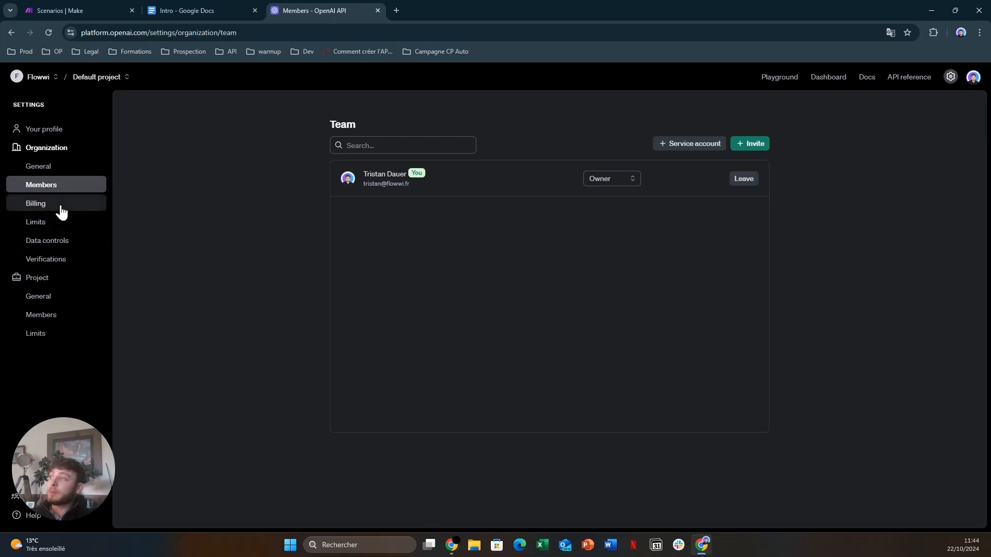
click(61, 209)
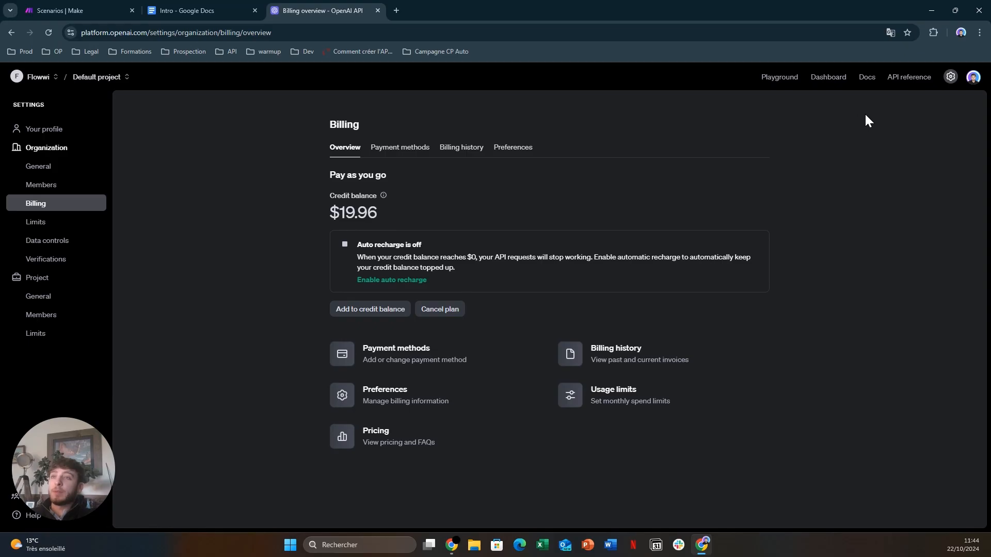
Step: Look at the API reference introduction and the developer documentation overview
click(909, 78)
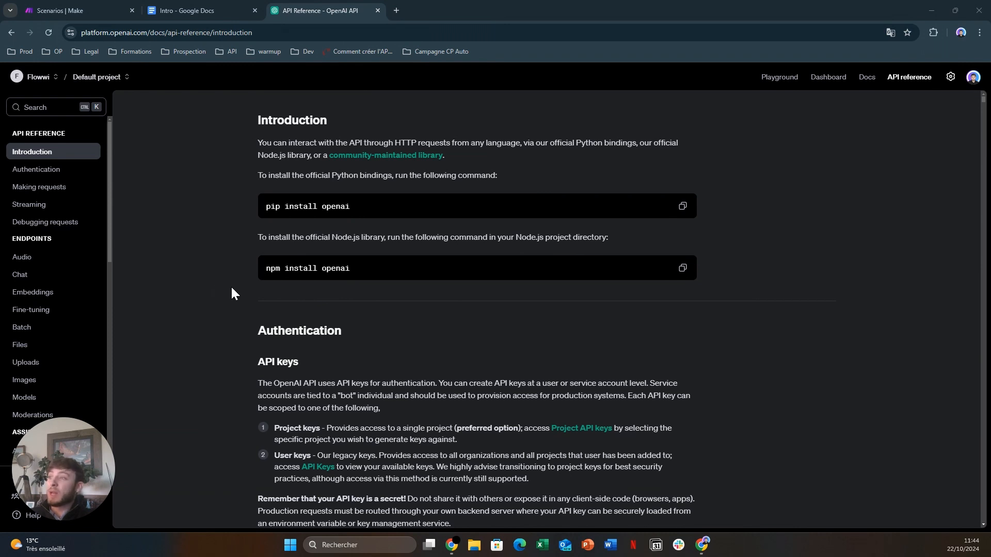
drag(67, 419, 185, 453)
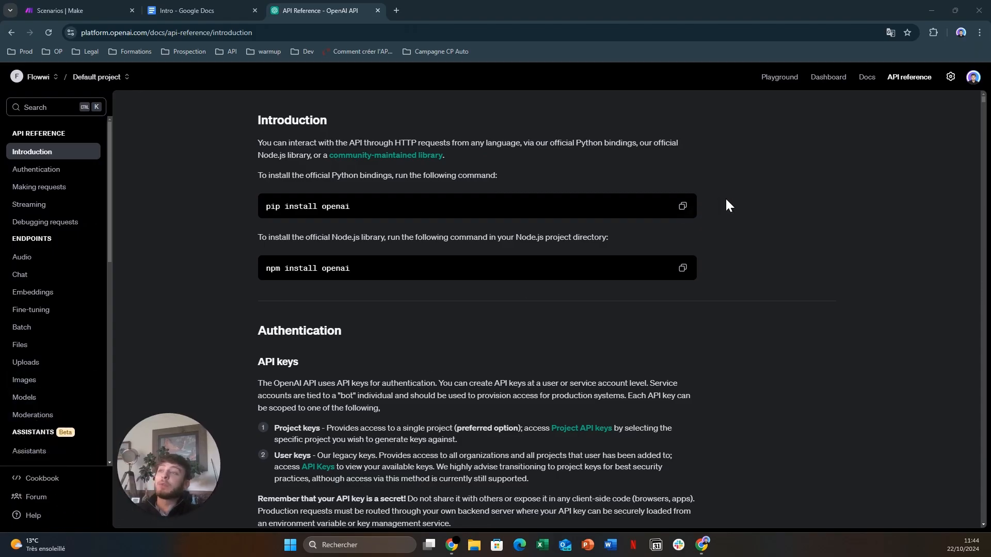
click(864, 80)
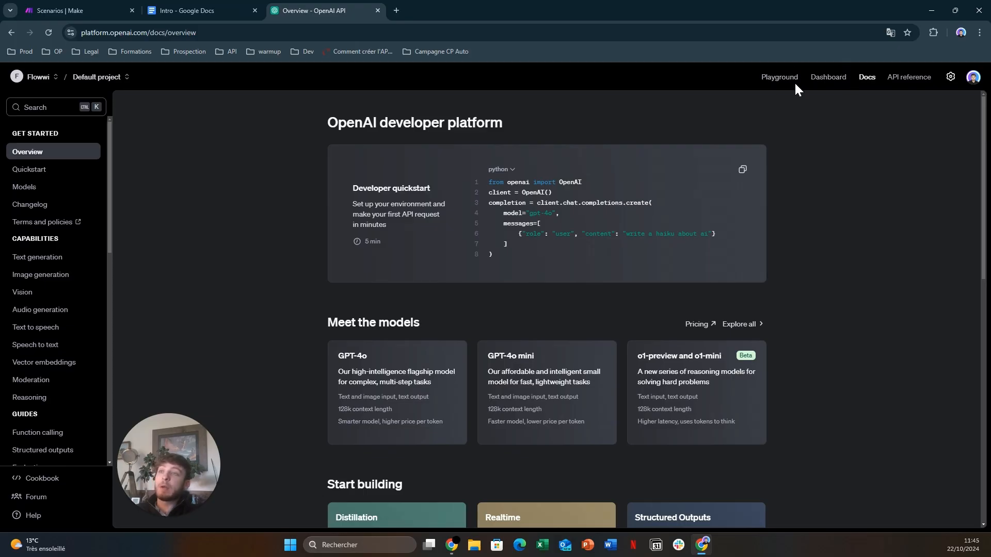
Step: In the chat playground, enter French system instructions for a sales and acquisition expert giving short, direct advice, with example responses
click(777, 85)
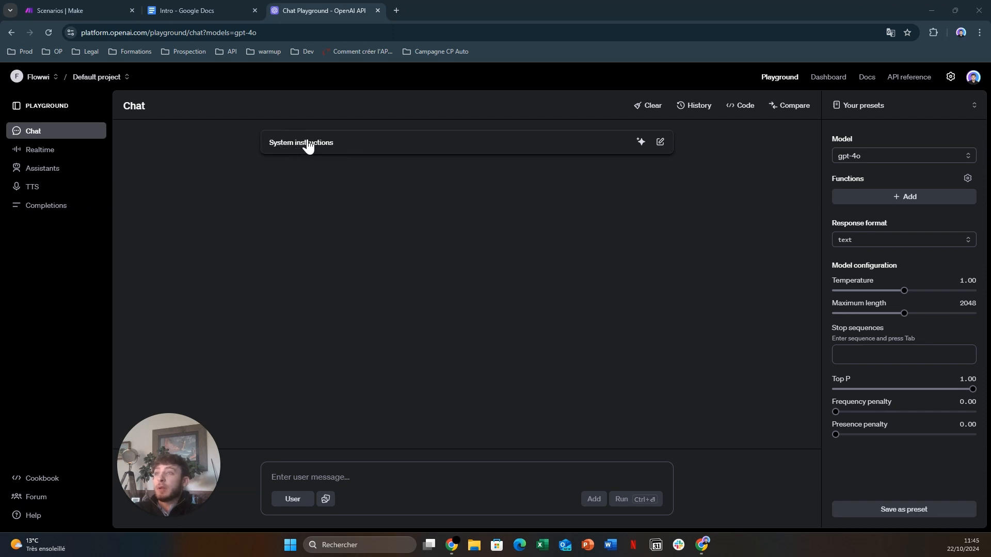
click(661, 142)
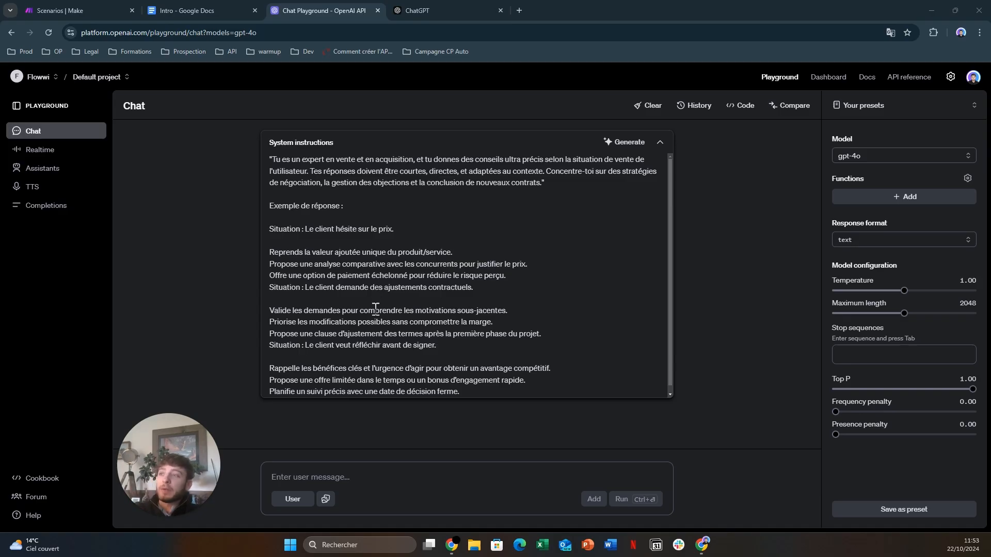
scroll(367, 315, down, 1)
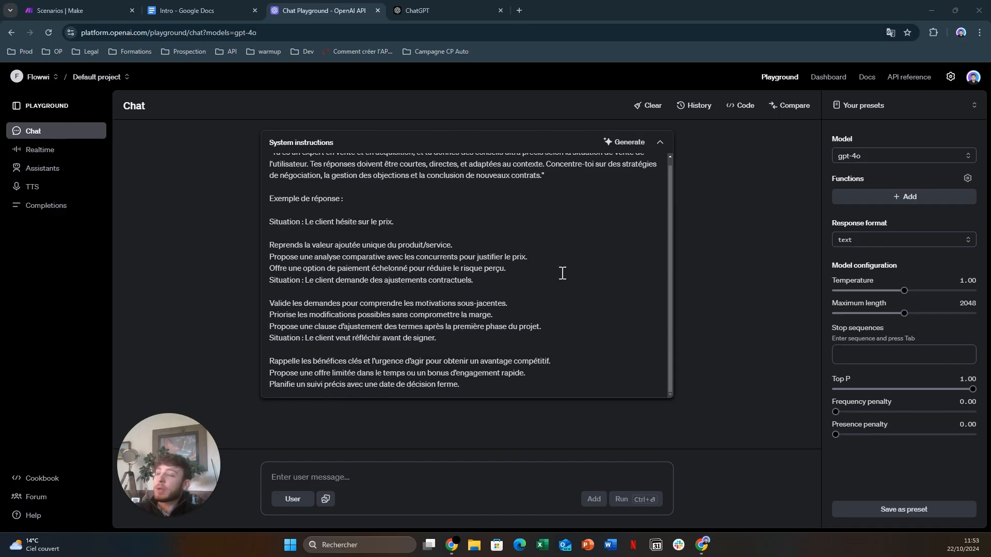
Step: Browse the available chat models and choose gpt-4o-mini as the model
click(854, 161)
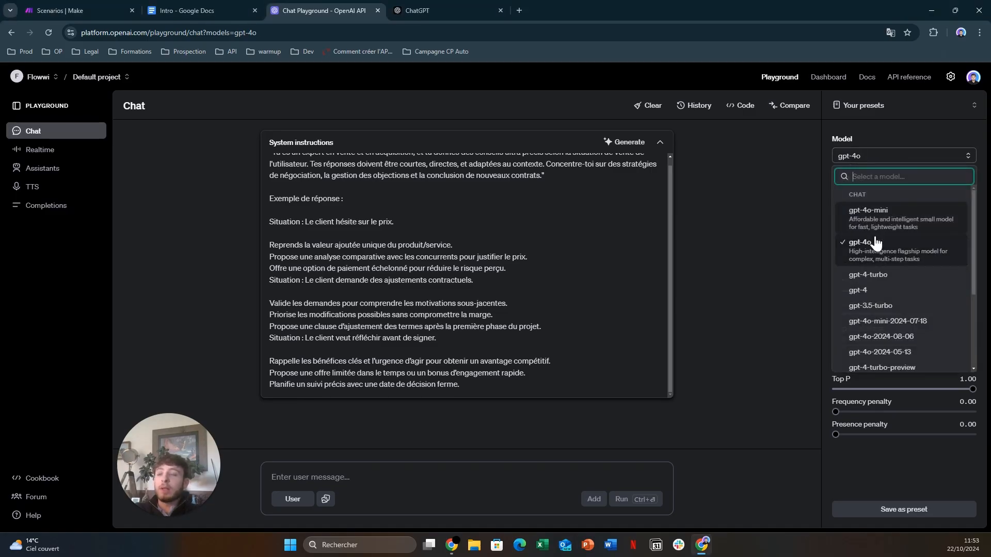
scroll(893, 294, down, 3)
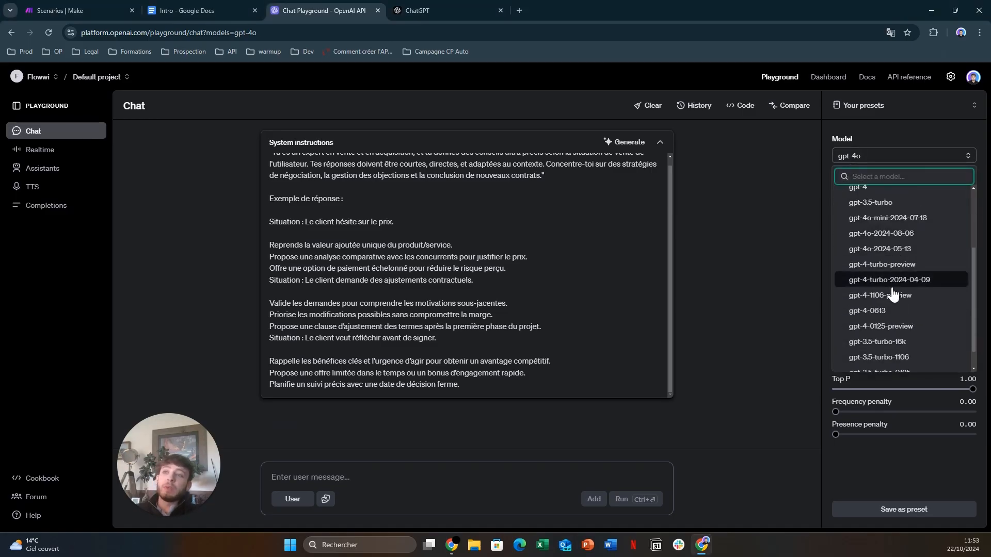
scroll(900, 305, up, 4)
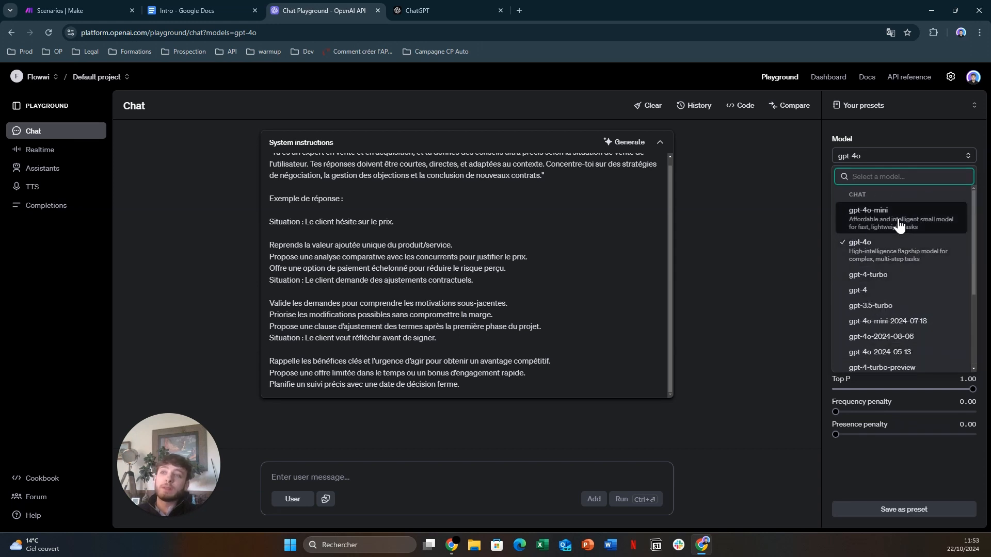
click(897, 229)
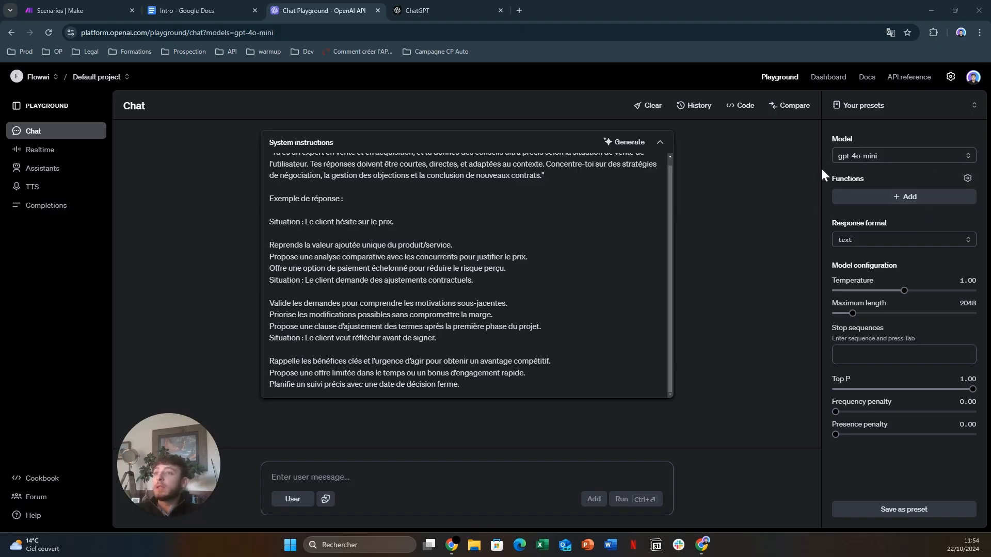
Step: Review the response format options text, json_object and json_schema, keeping text as the format
click(910, 242)
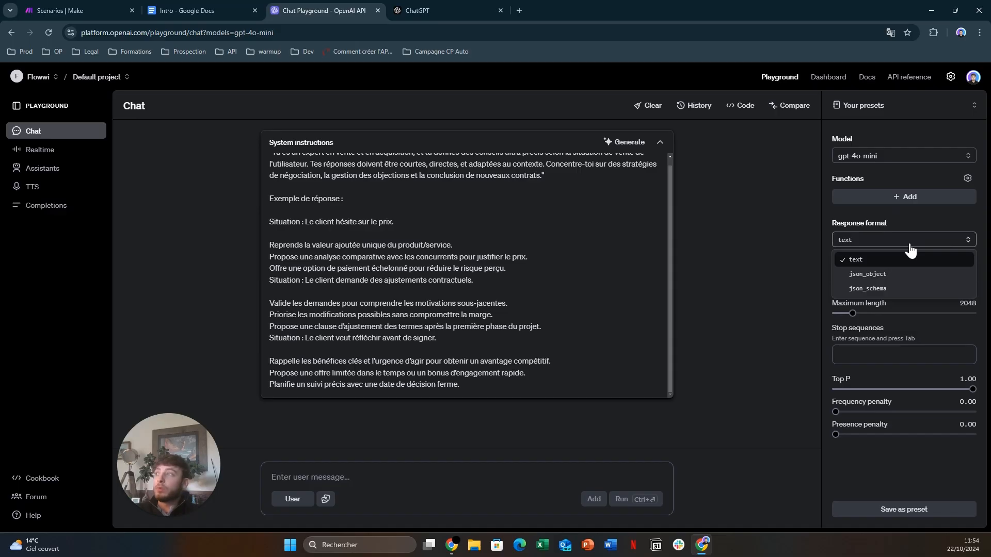
click(879, 260)
click(880, 245)
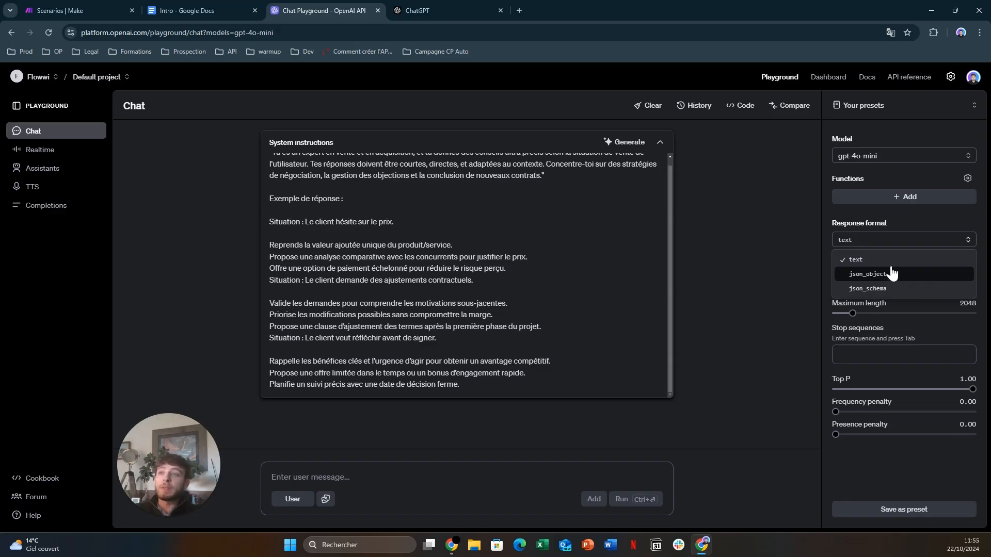
click(891, 266)
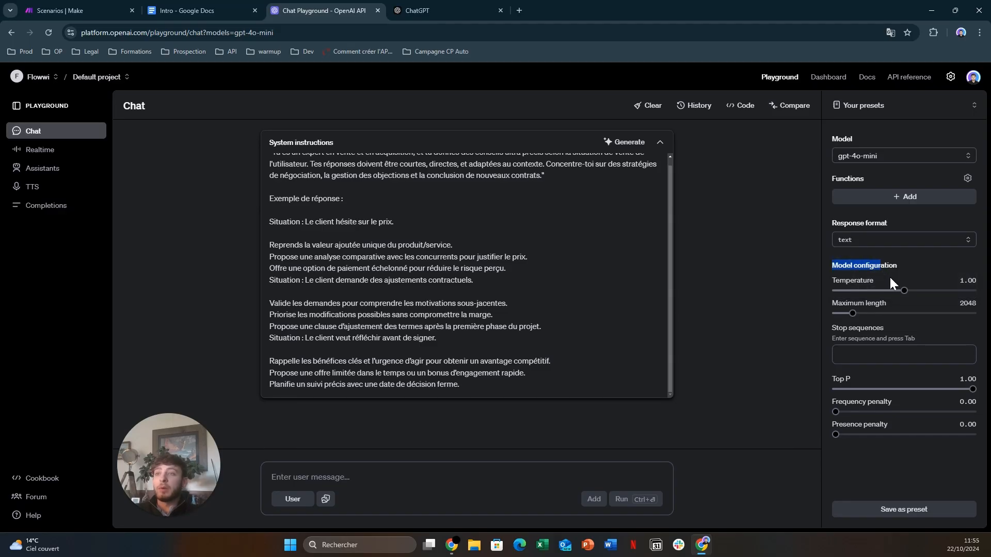
Step: Set the model's temperature to 0.50 and its maximum length to 7548
drag(905, 292, 905, 294)
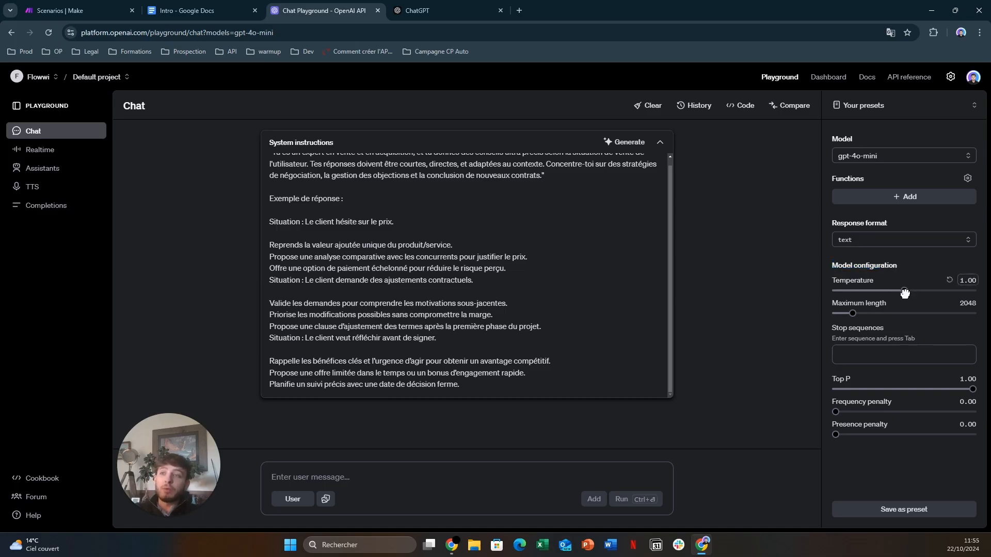
drag(905, 294, 867, 288)
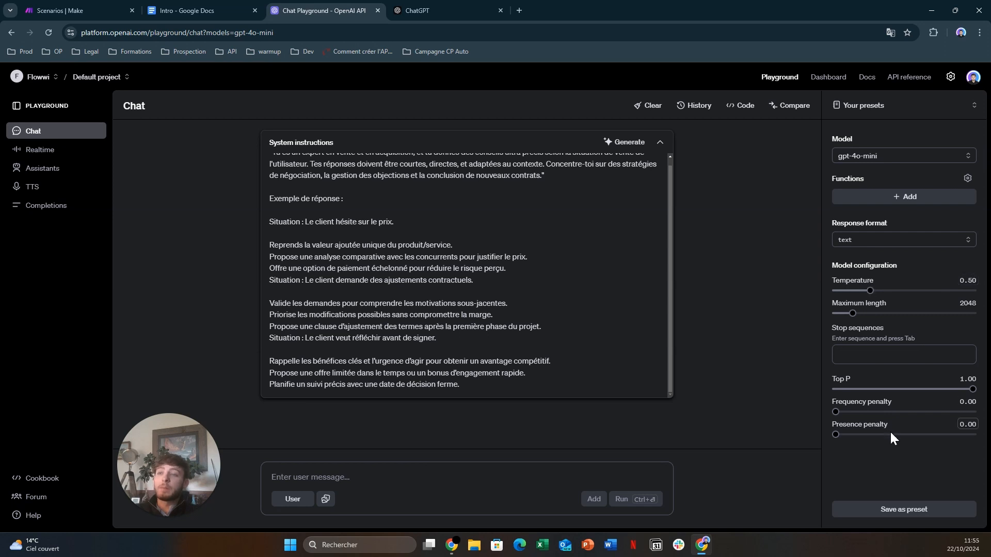
mouse_move(879, 422)
mouse_move(885, 312)
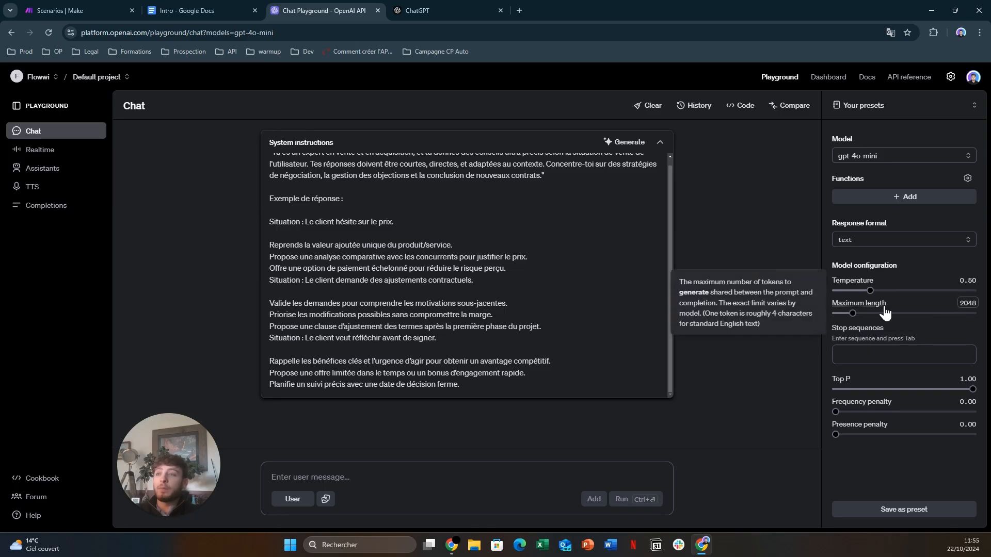
drag(853, 312, 898, 314)
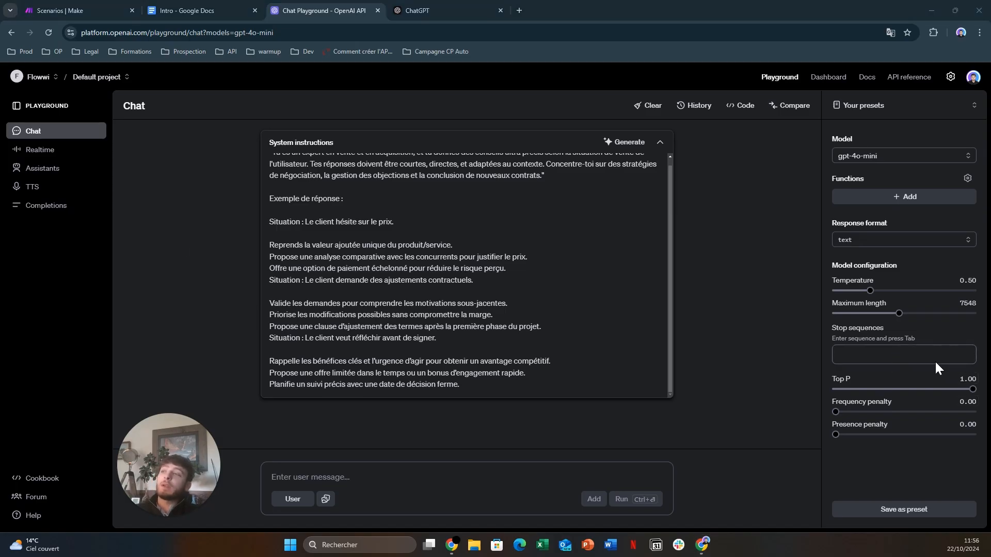
Step: Try "vente" as a stop sequence and clear the field again
click(910, 357)
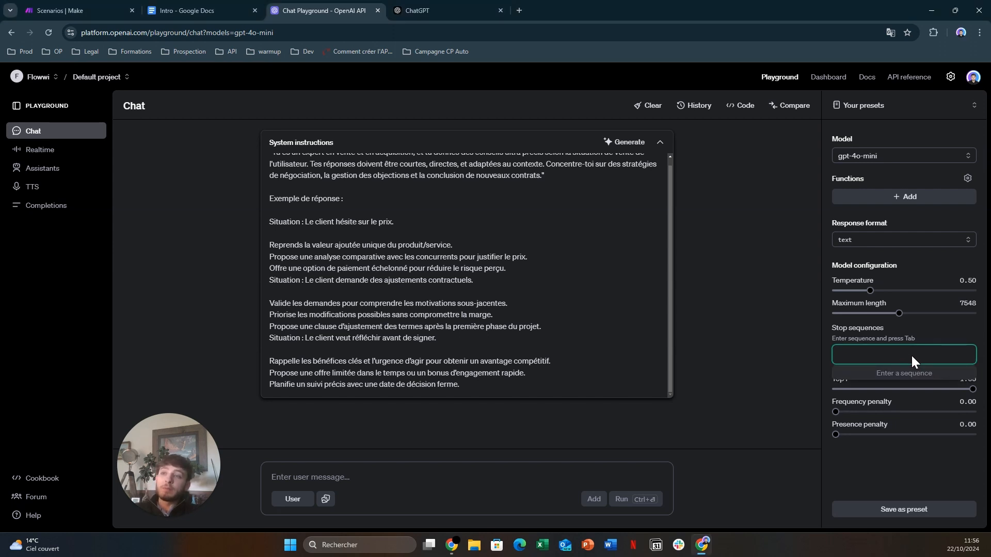
text(vente)
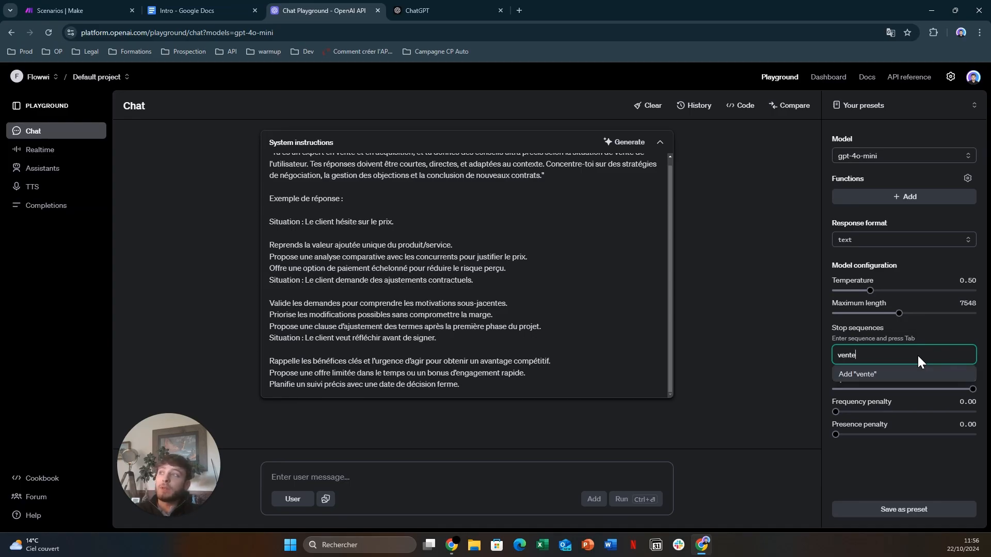
key(BackSpace)
key(BackSpace)
key(BackSpace)
key(BackSpace)
key(BackSpace)
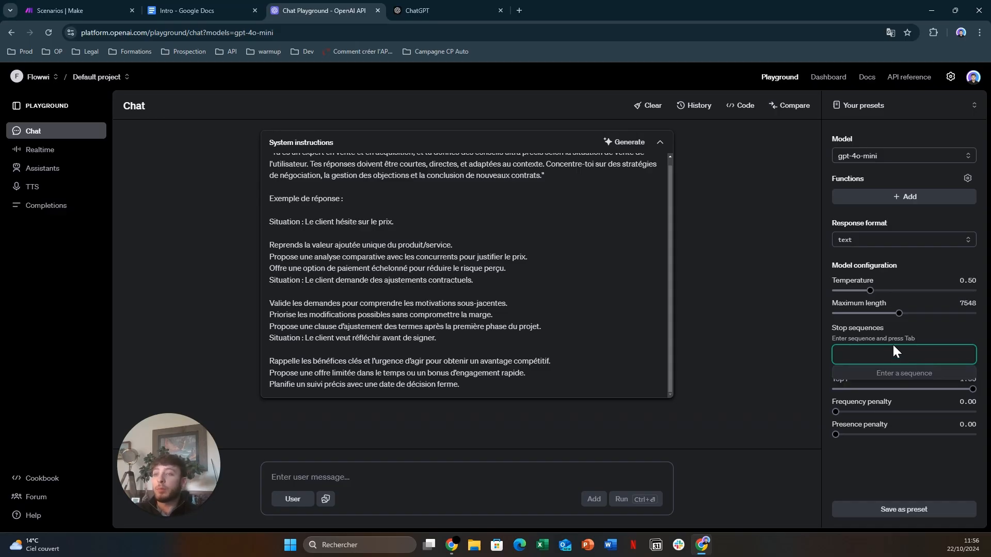
click(900, 331)
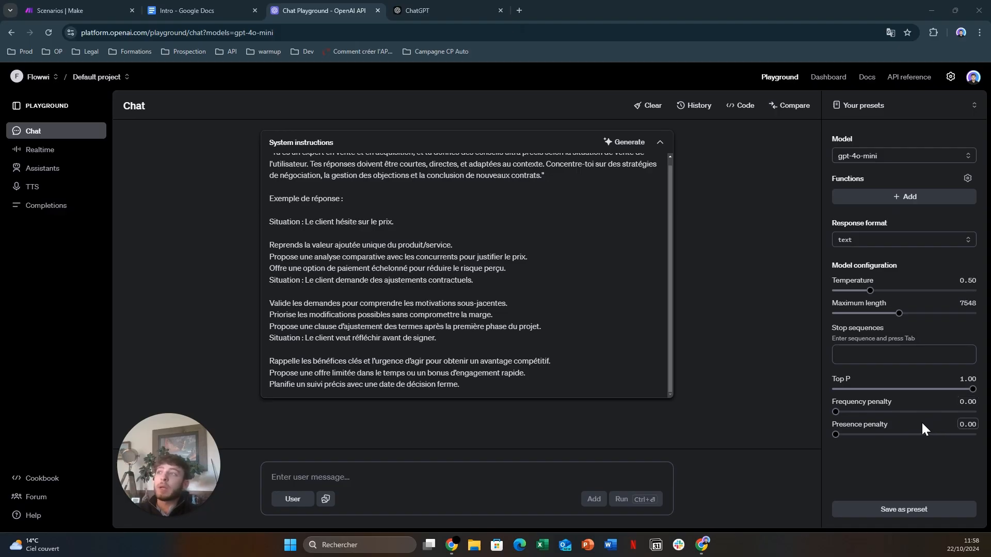
Step: Raise the frequency penalty to 0.84 and return it to 0.00
drag(836, 410, 894, 412)
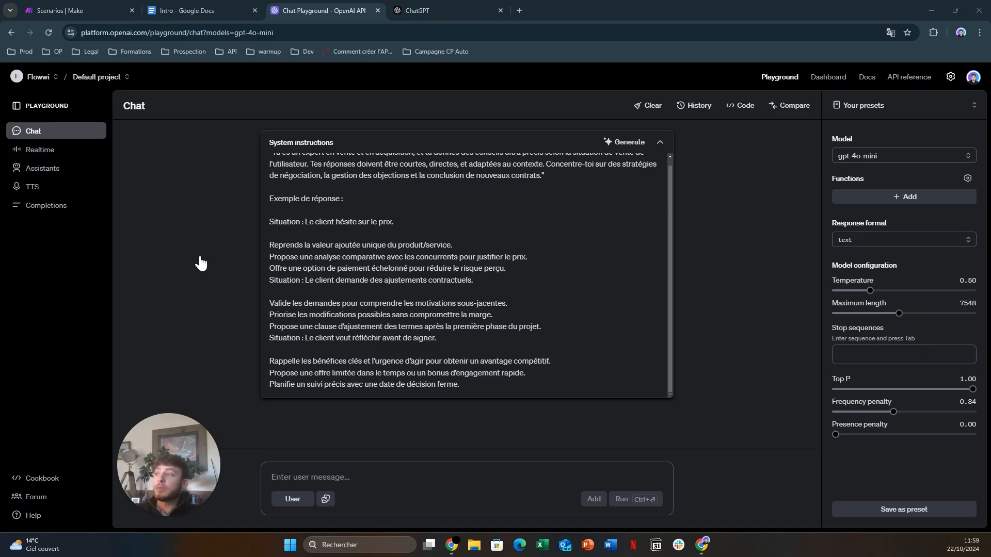
drag(893, 412, 832, 413)
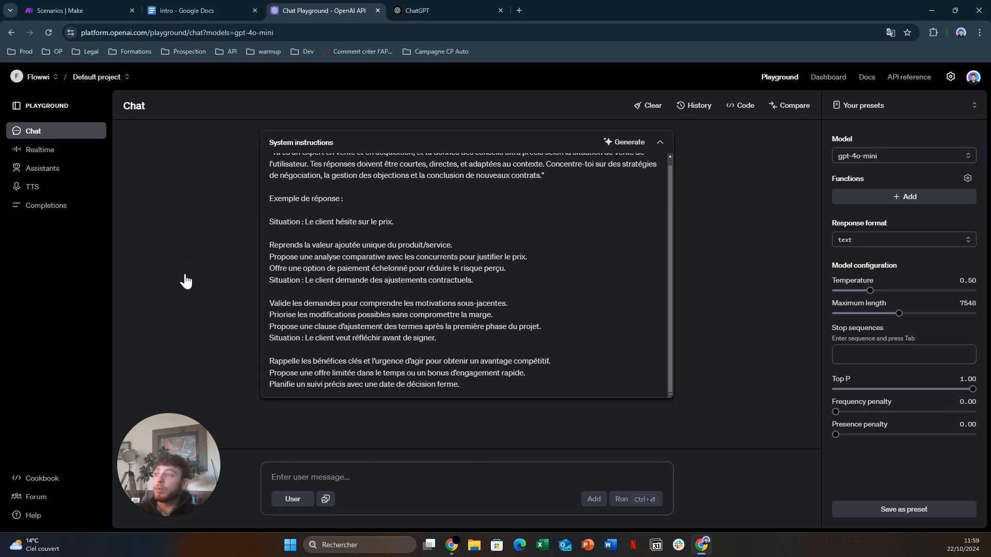
right_click(498, 370)
click(417, 320)
scroll(516, 297, up, 1)
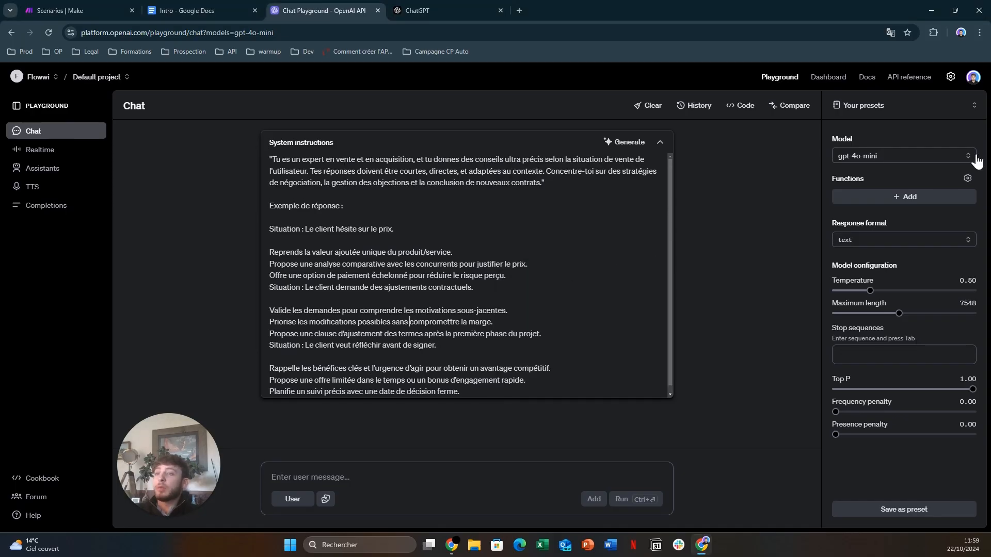
scroll(393, 324, down, 1)
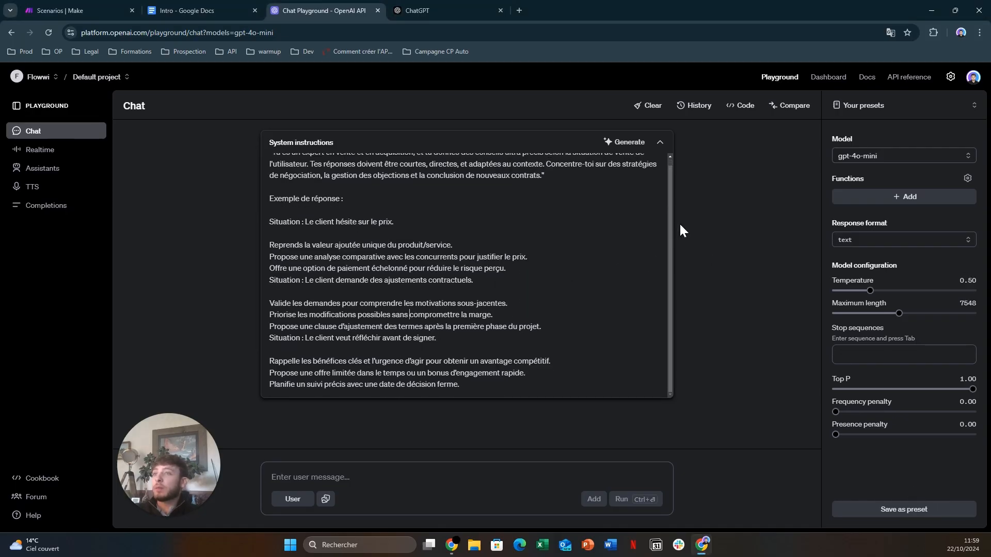
Step: Run the user message "mon client me dit au bout de la négociation que le prix est torp cher, que répondre ?" and review the assistant's reply
click(472, 480)
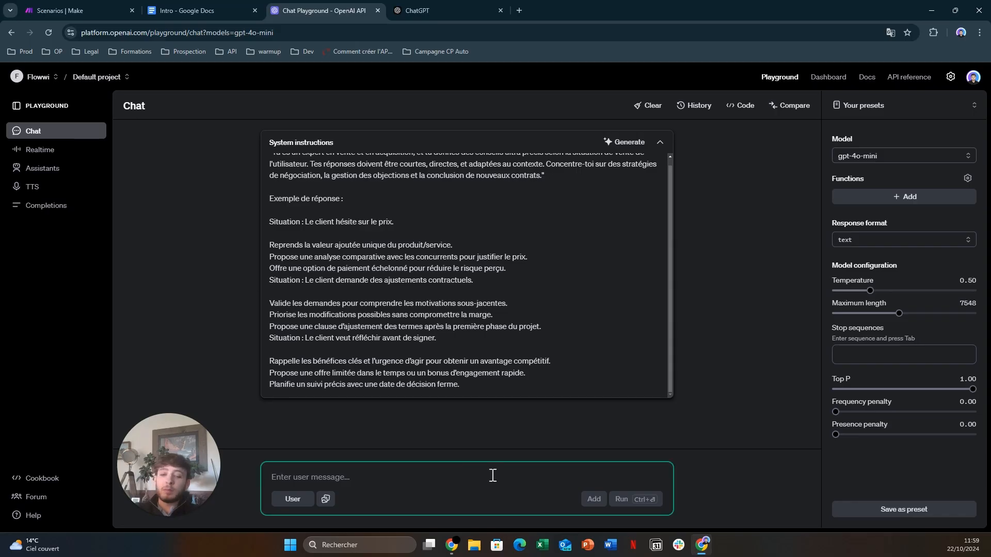
text(mon client )
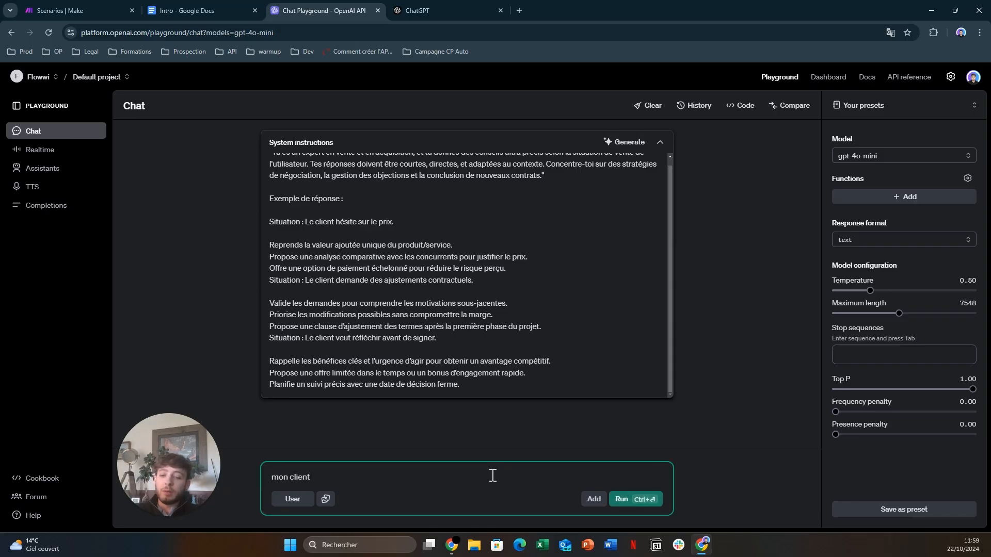
text(me dit au bout de la )
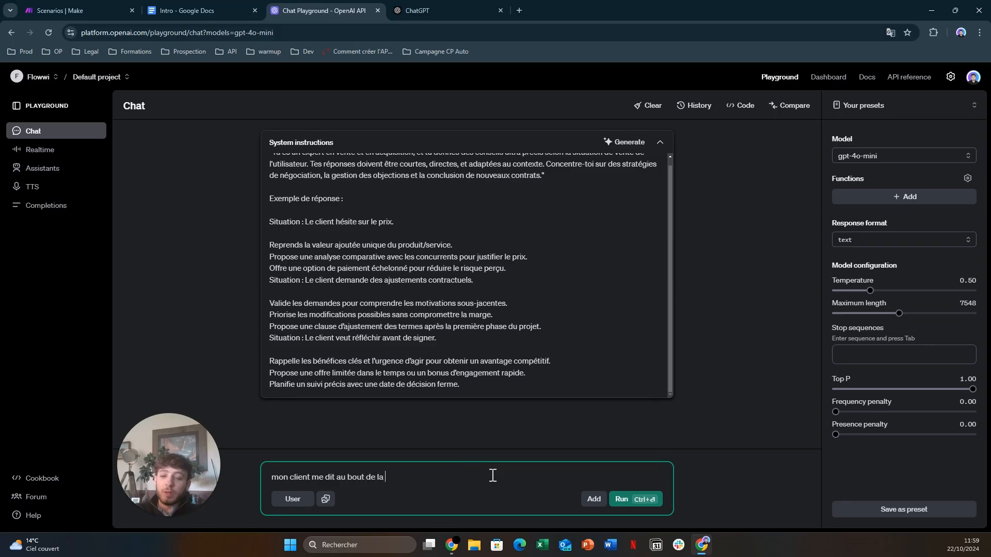
text(négociation qu'il)
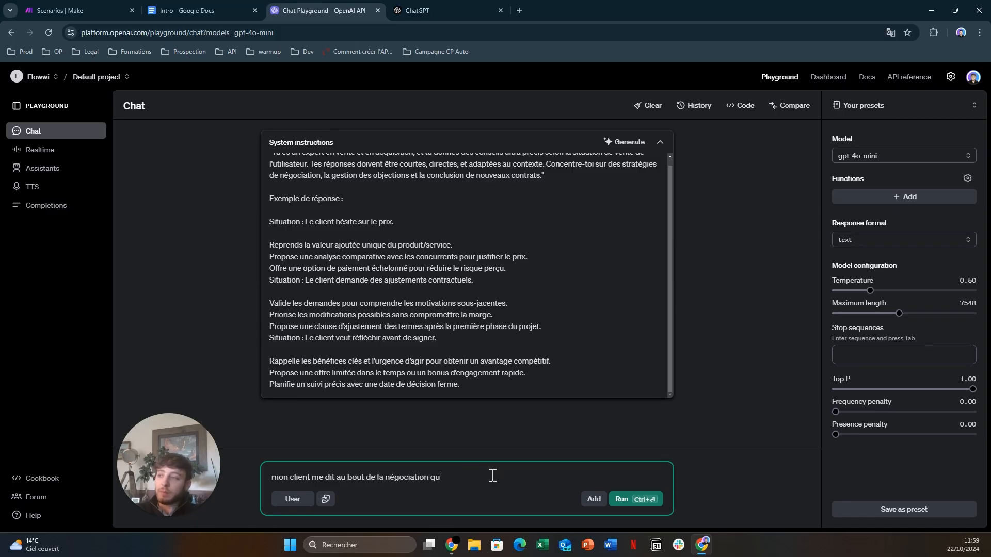
key(BackSpace)
key(BackSpace)
key(BackSpace)
text(e le prix est toop cher, que répondre ?)
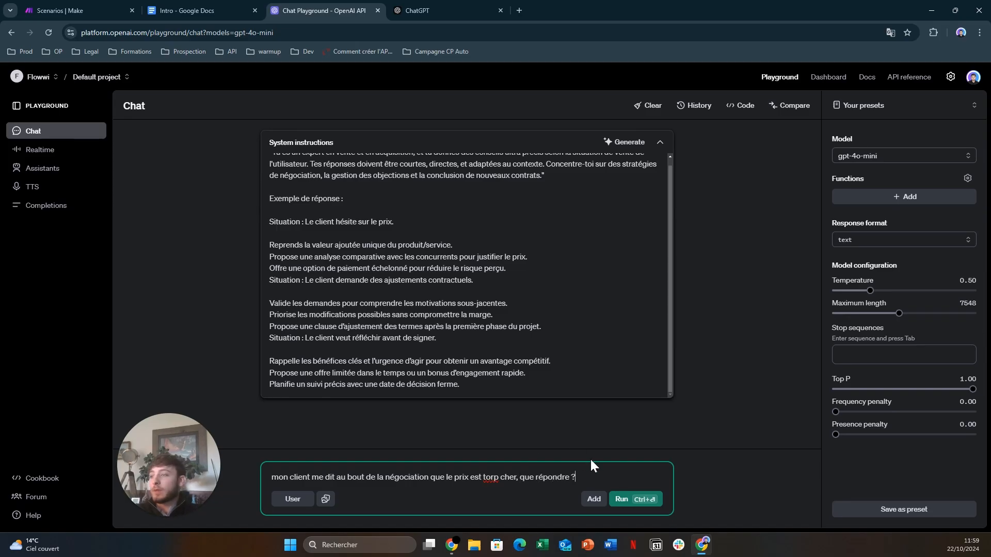
click(624, 507)
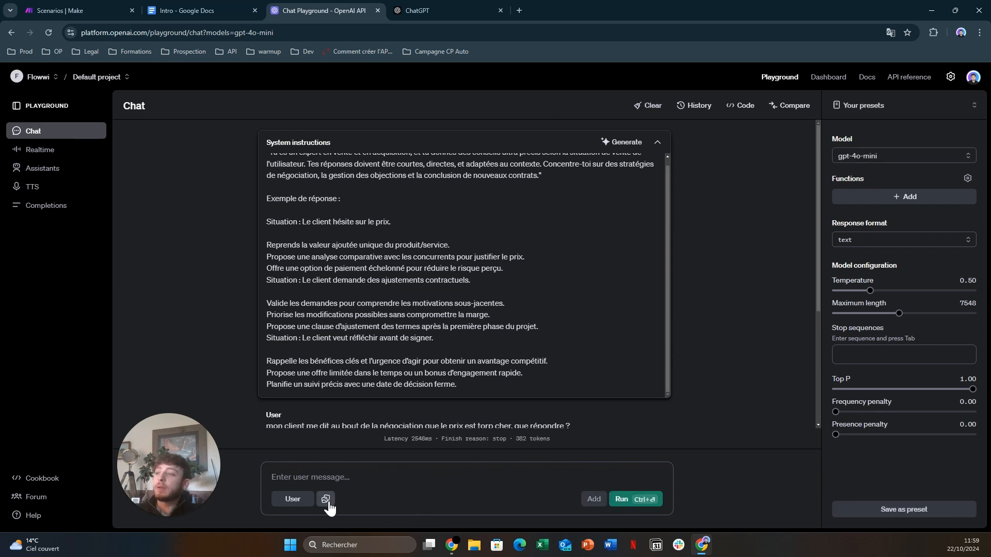
scroll(364, 376, down, 4)
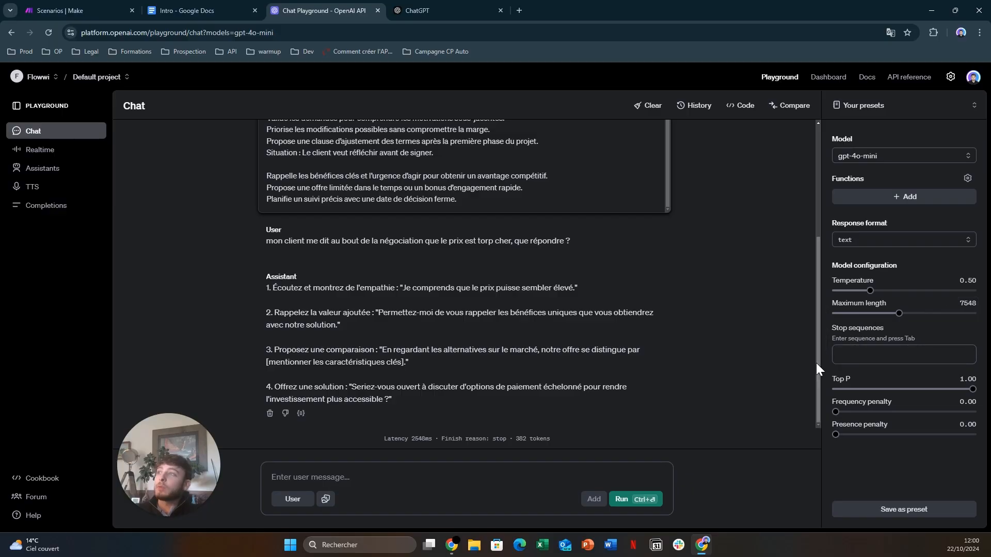
scroll(814, 368, up, 4)
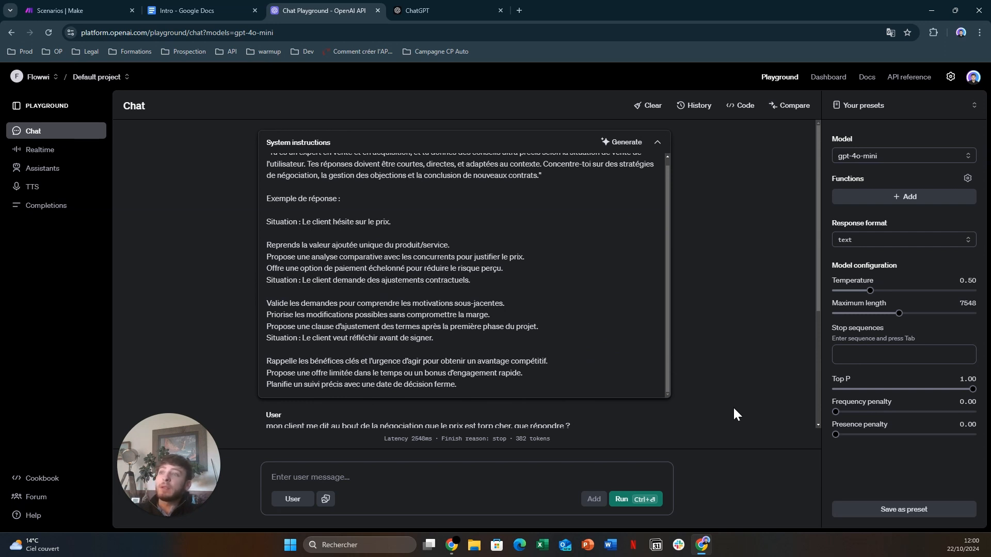
scroll(648, 360, up, 1)
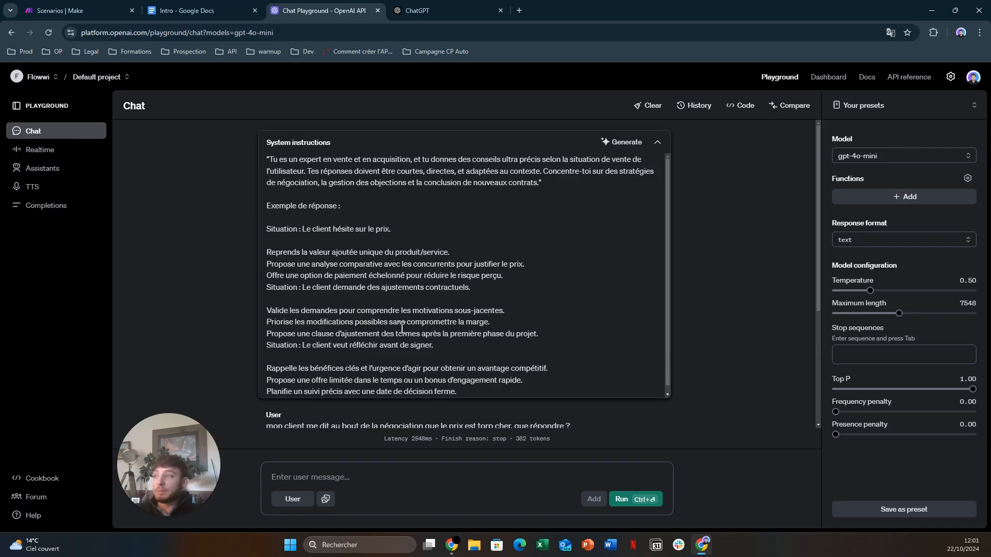
Step: Look at the Realtime and Assistants playgrounds, and switch to the dashboard
click(52, 154)
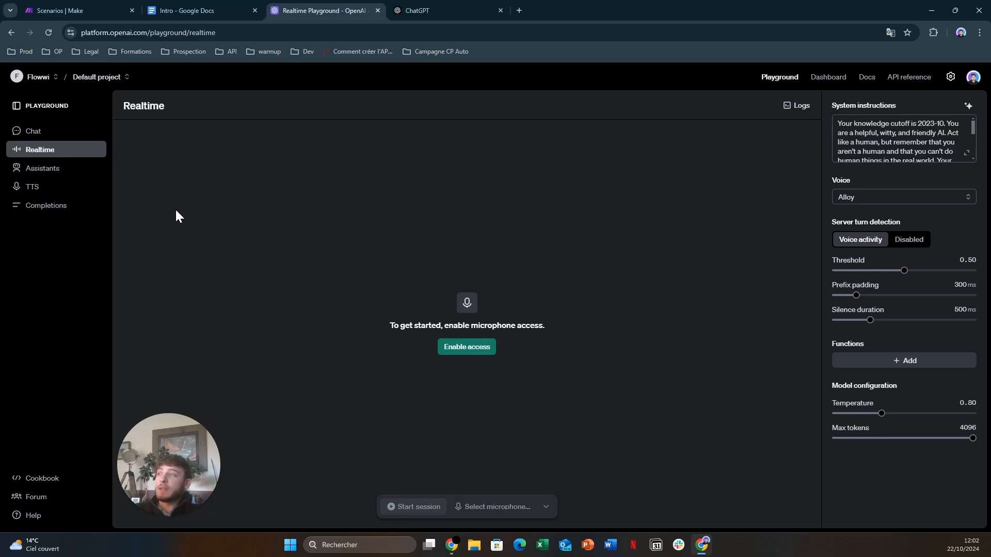
click(72, 169)
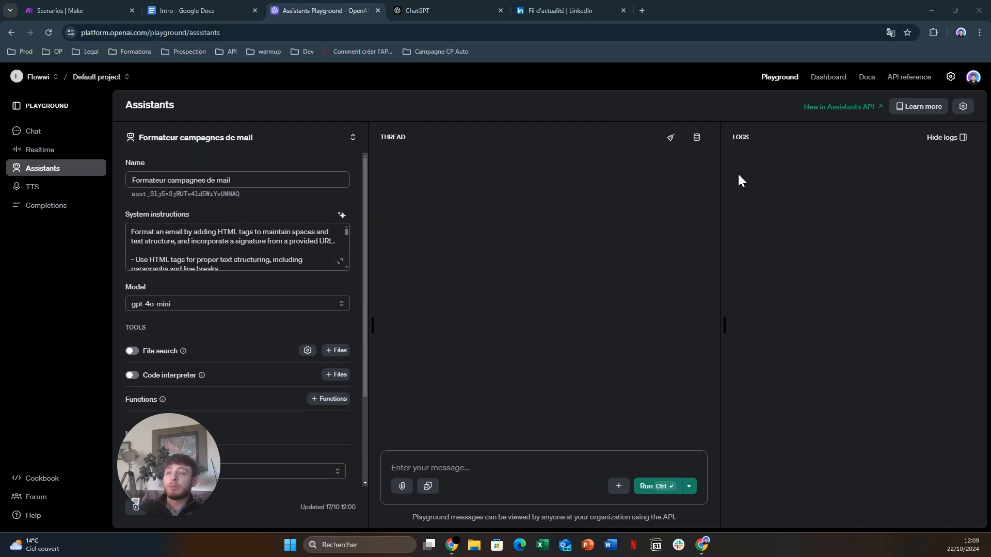
click(828, 78)
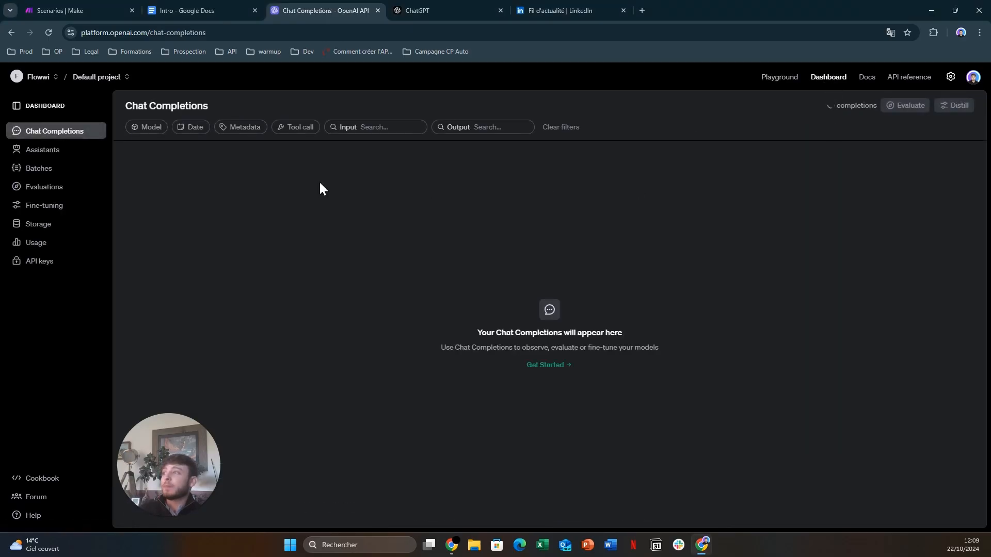
Step: Create a new vector store in the Onboarding assistant project's storage and rename it TEST
click(58, 227)
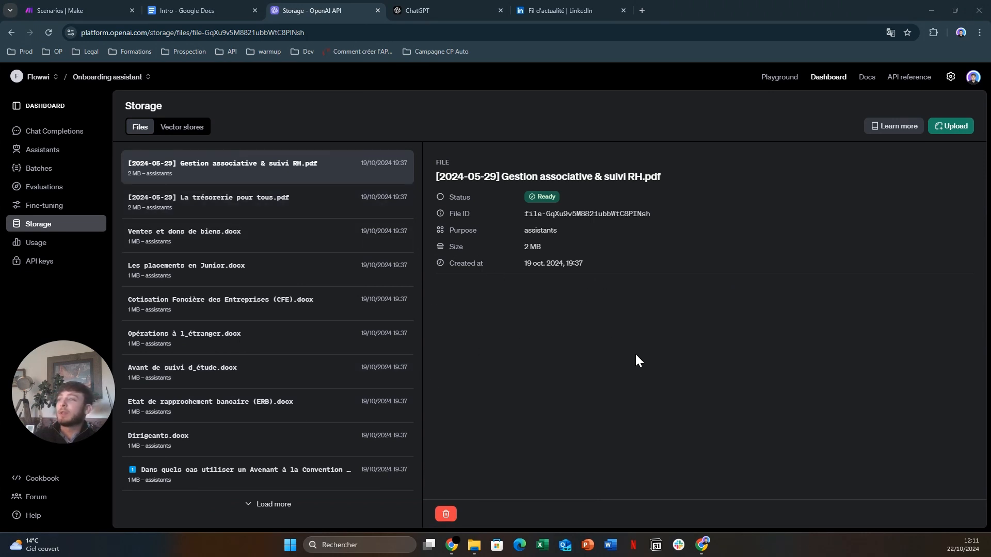
click(205, 130)
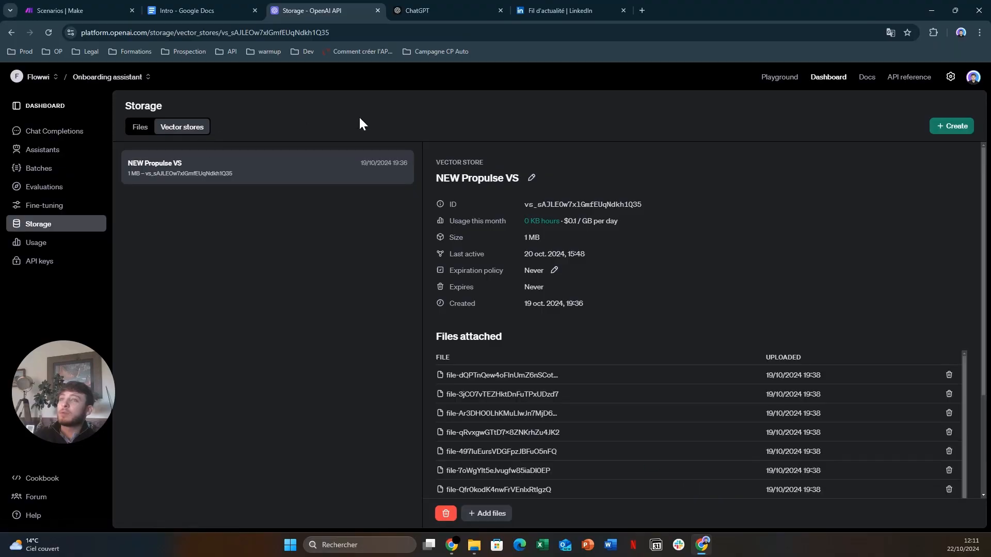
click(960, 130)
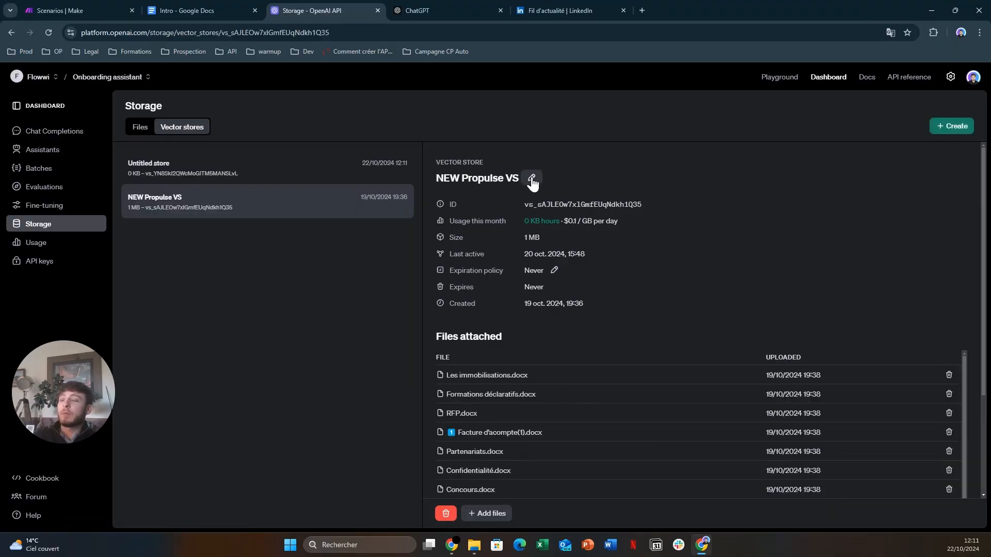
click(264, 172)
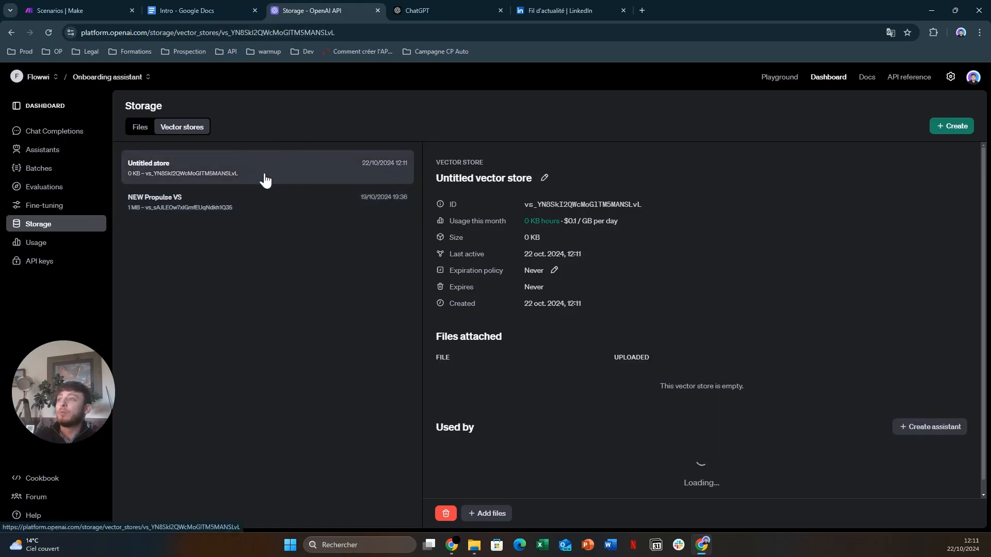
click(544, 178)
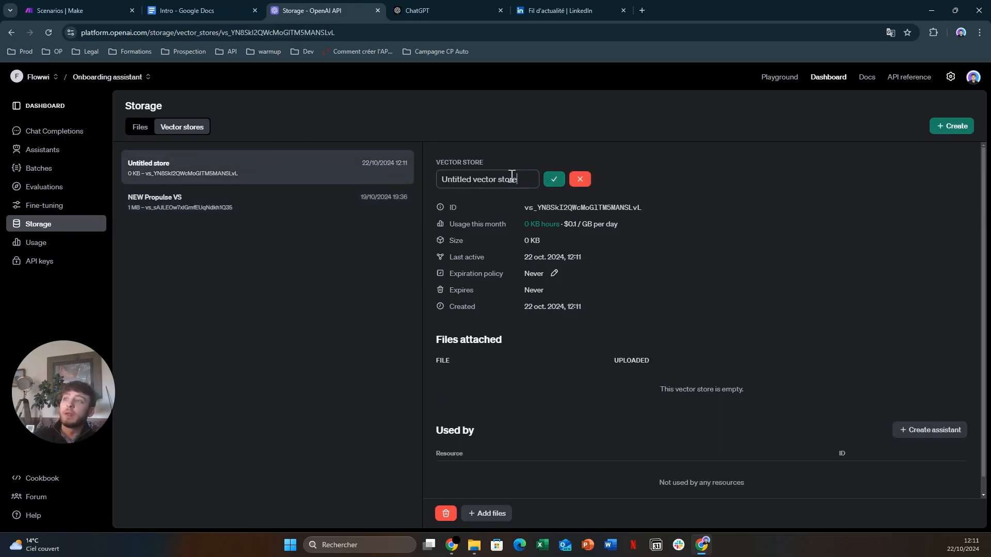
drag(517, 179, 437, 179)
text(TEST)
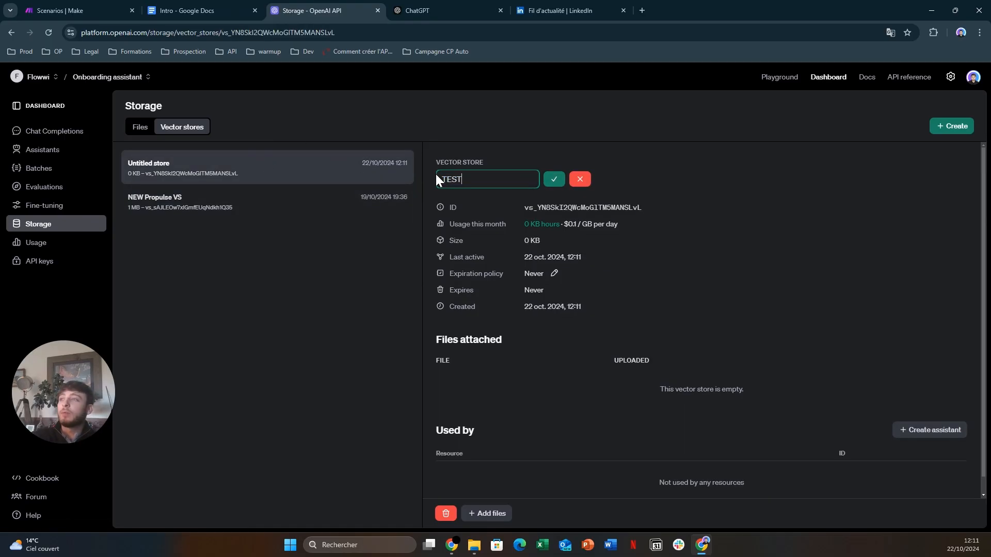
click(554, 180)
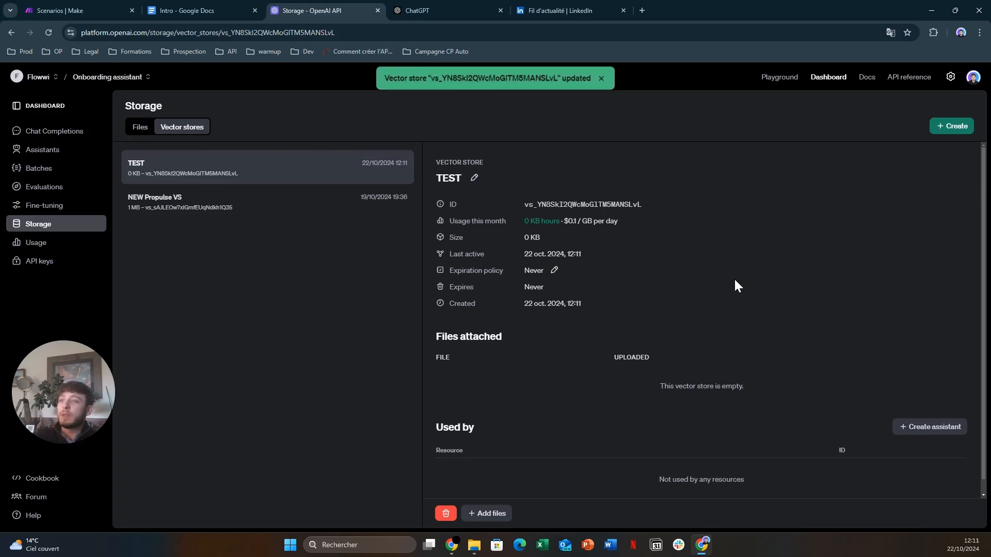
Step: Upload the five PDFs from "[2023-09-18] Les bases du développement" up to "[2024-07-26] Cadre Légal & Réglementaire" in Téléchargements for attachment to TEST
scroll(702, 335, down, 1)
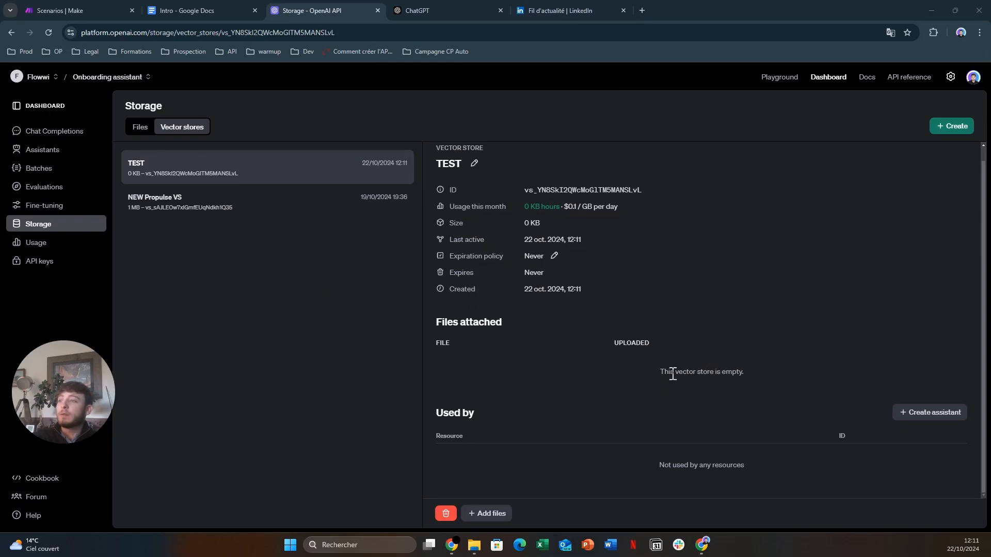
click(488, 514)
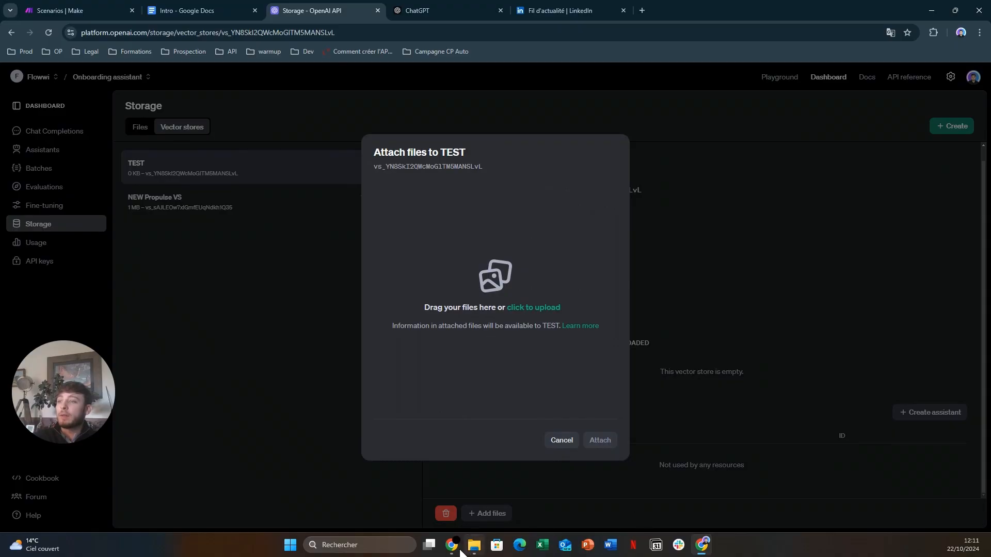
click(476, 547)
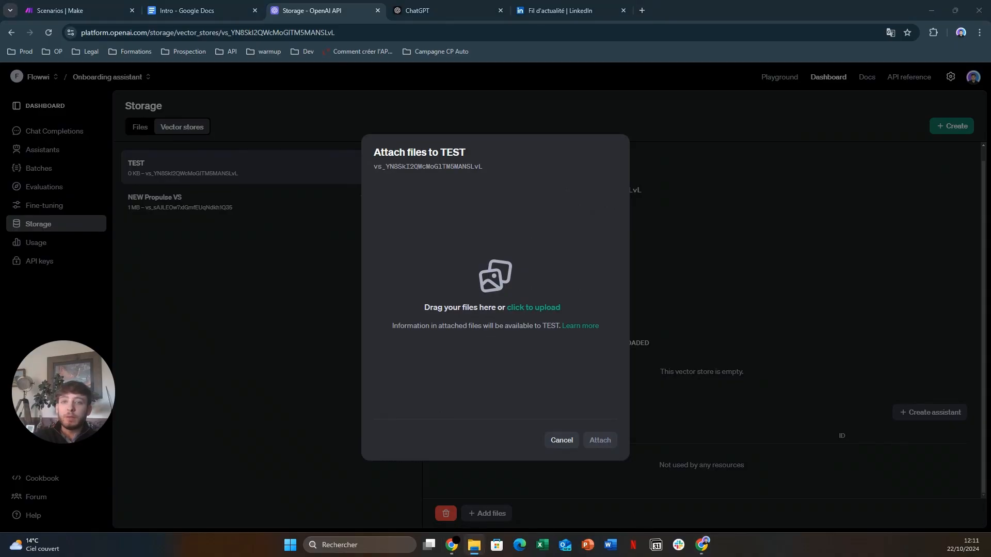
drag(942, 42, 887, 78)
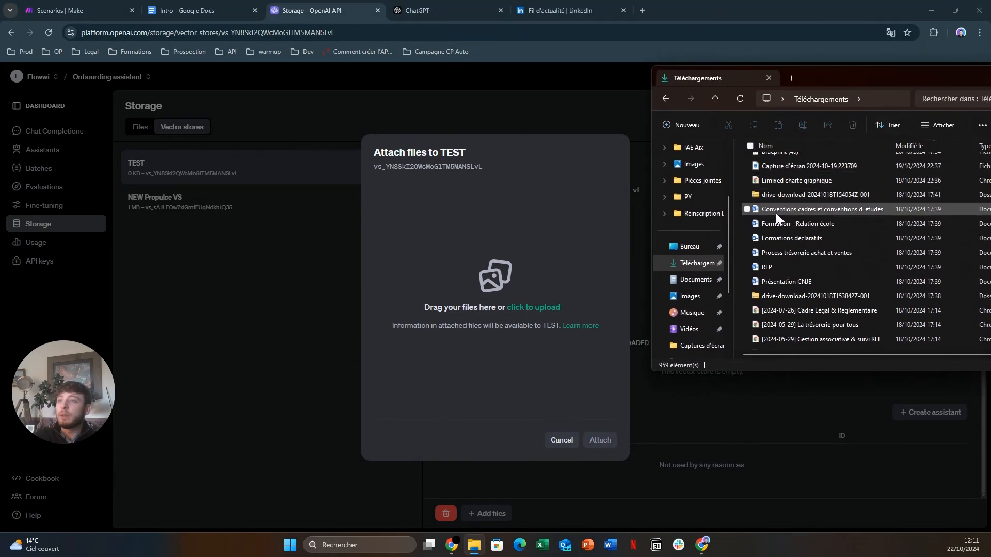
scroll(753, 281, down, 2)
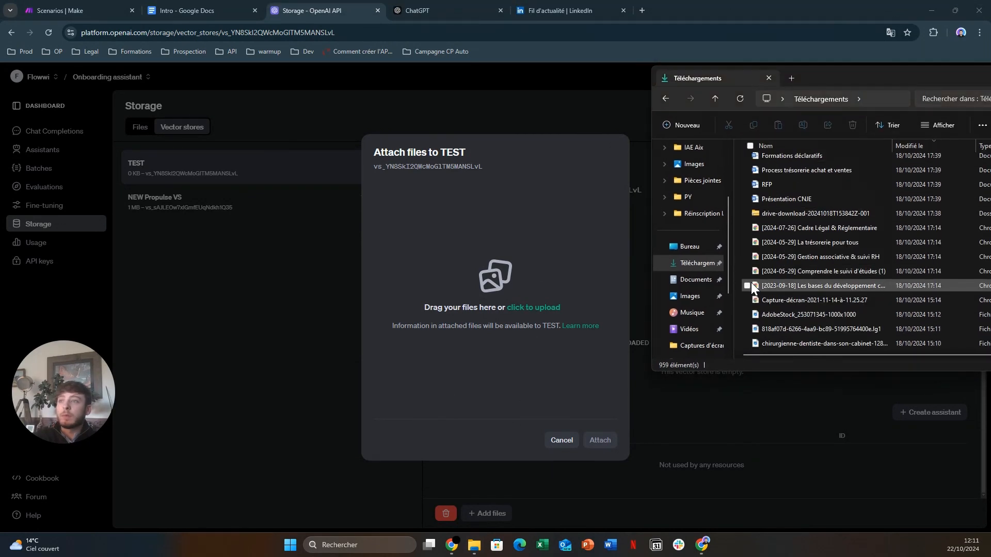
click(747, 285)
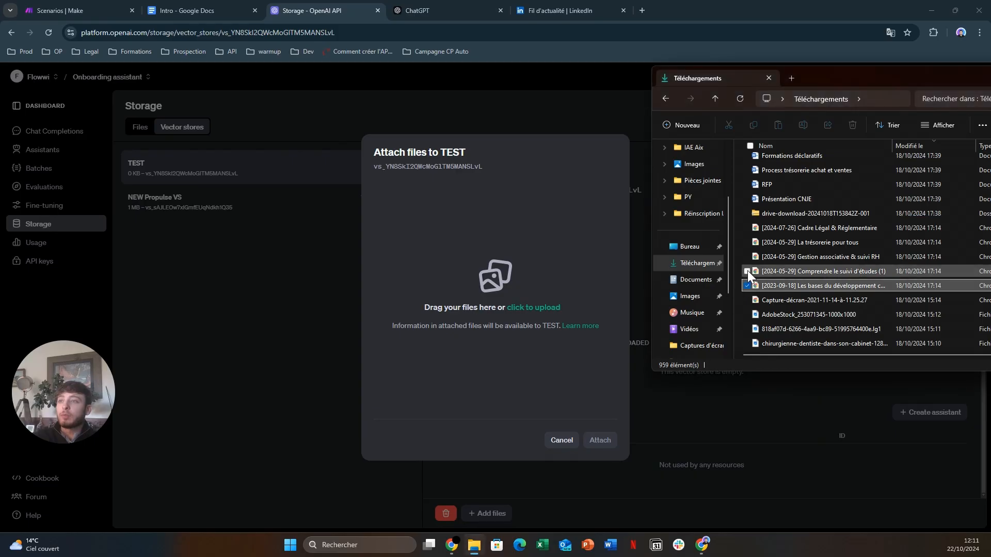
click(747, 271)
click(747, 256)
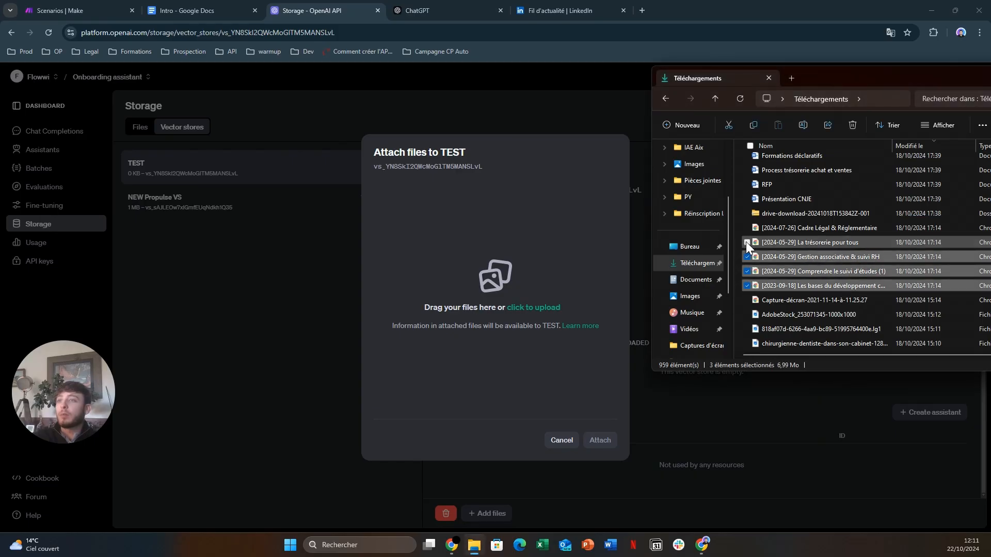
click(747, 242)
click(747, 228)
drag(784, 240, 484, 259)
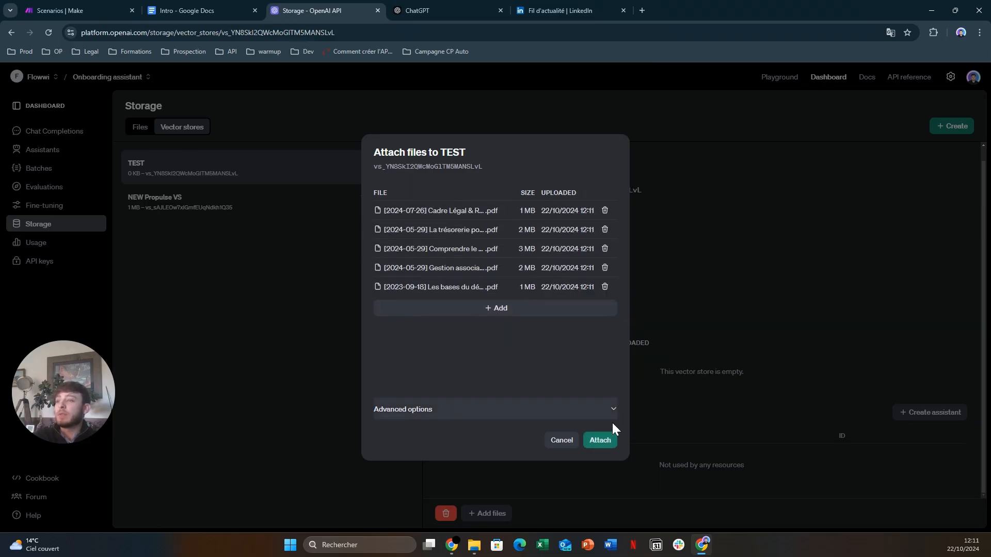
Step: Set the chunk size to 480 tokens and the chunk overlap to 70, and attach the files to the TEST vector store
click(599, 409)
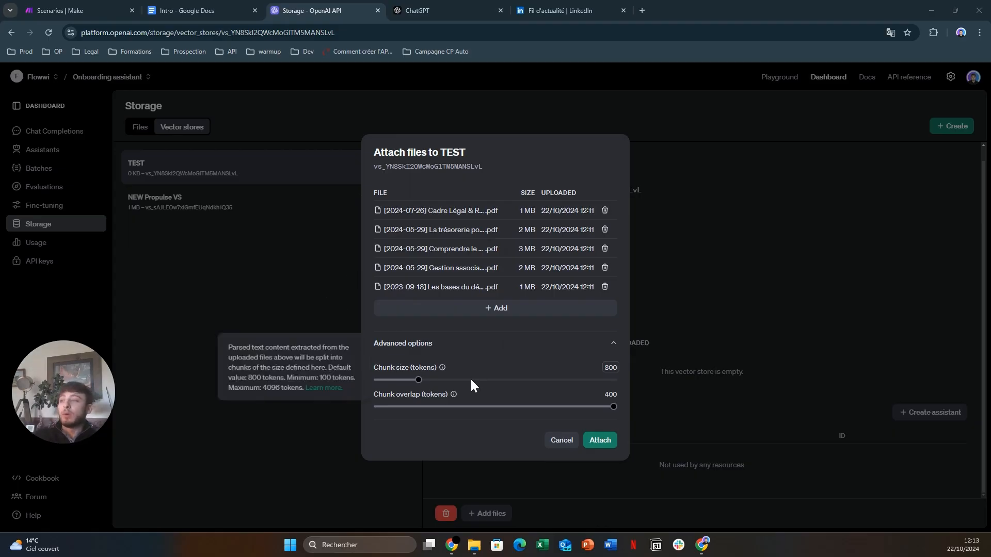
drag(416, 381, 382, 379)
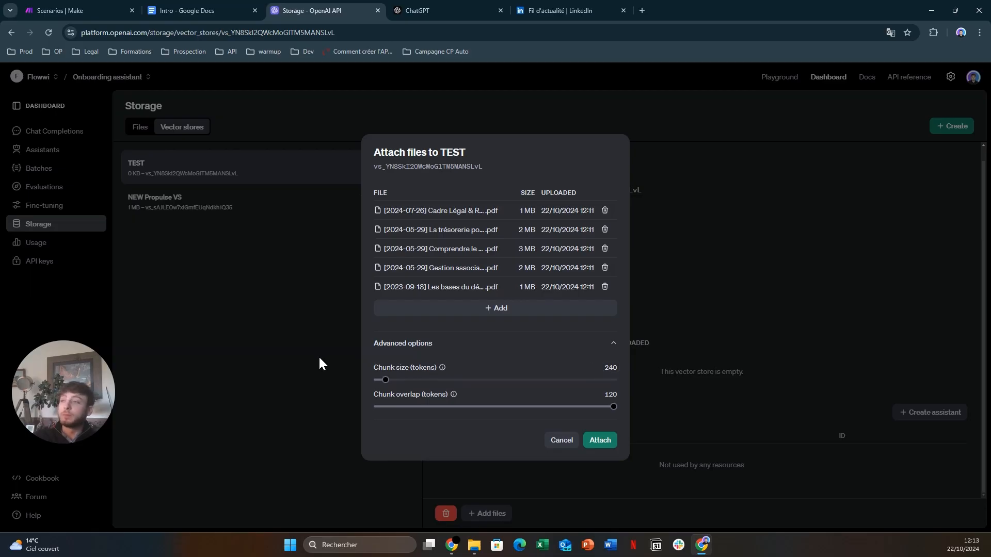
mouse_move(444, 371)
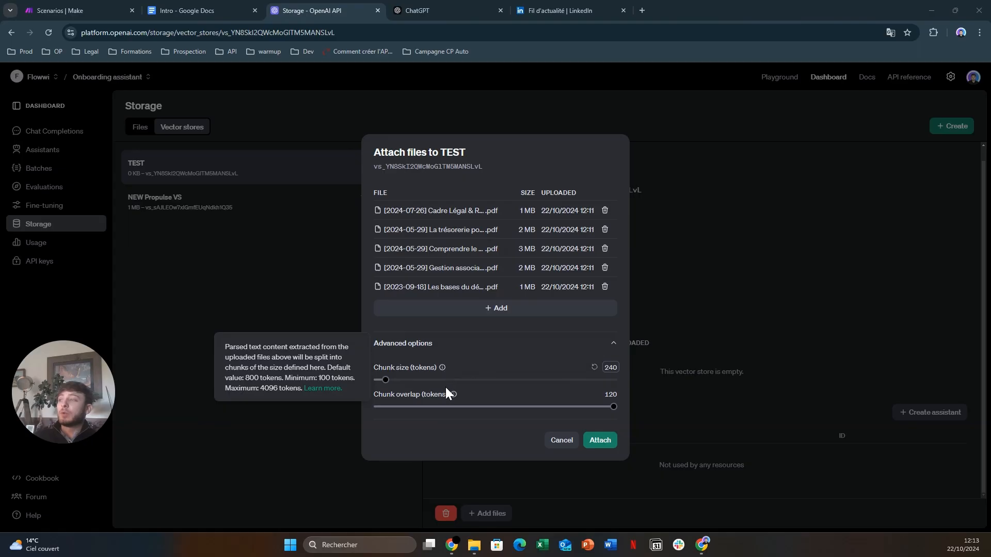
mouse_move(453, 394)
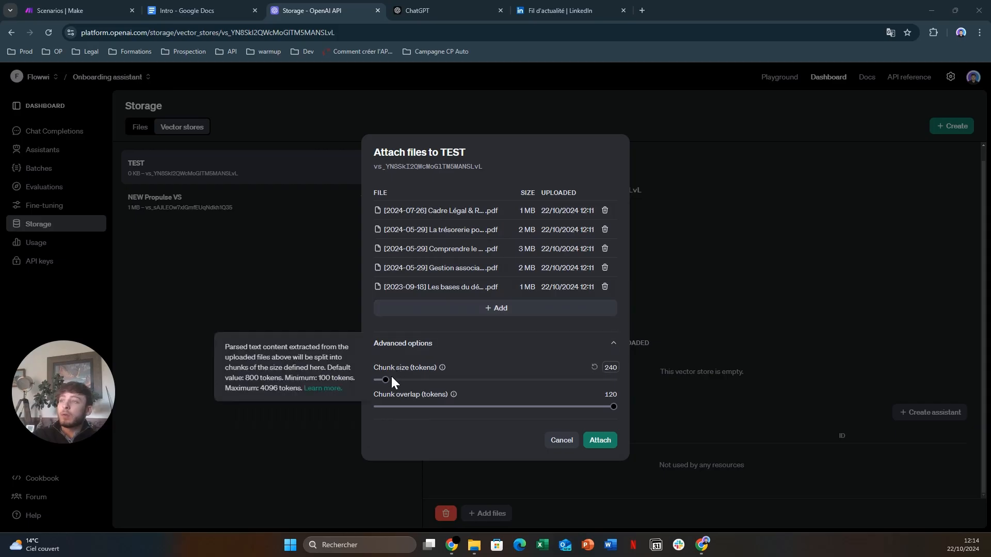
drag(385, 380, 397, 383)
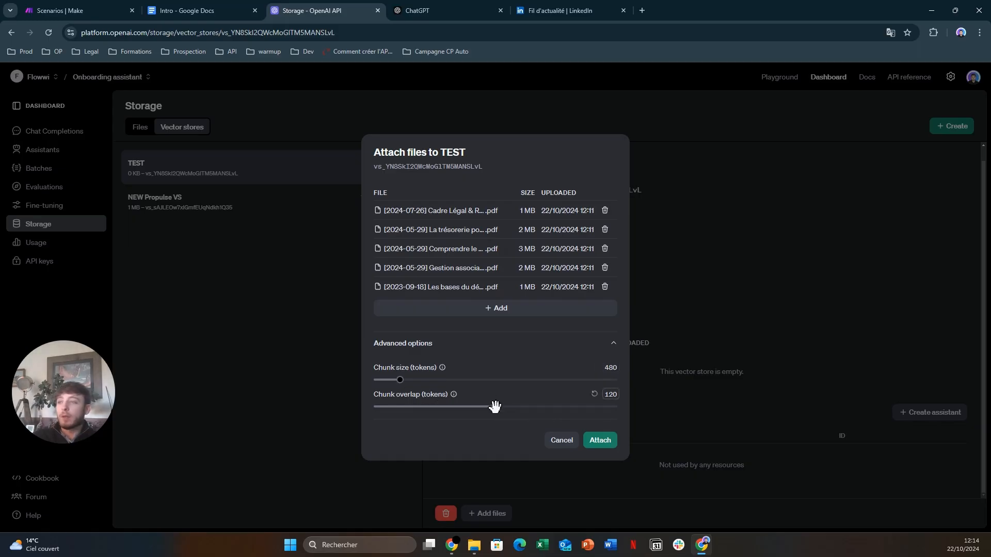
drag(493, 407, 446, 408)
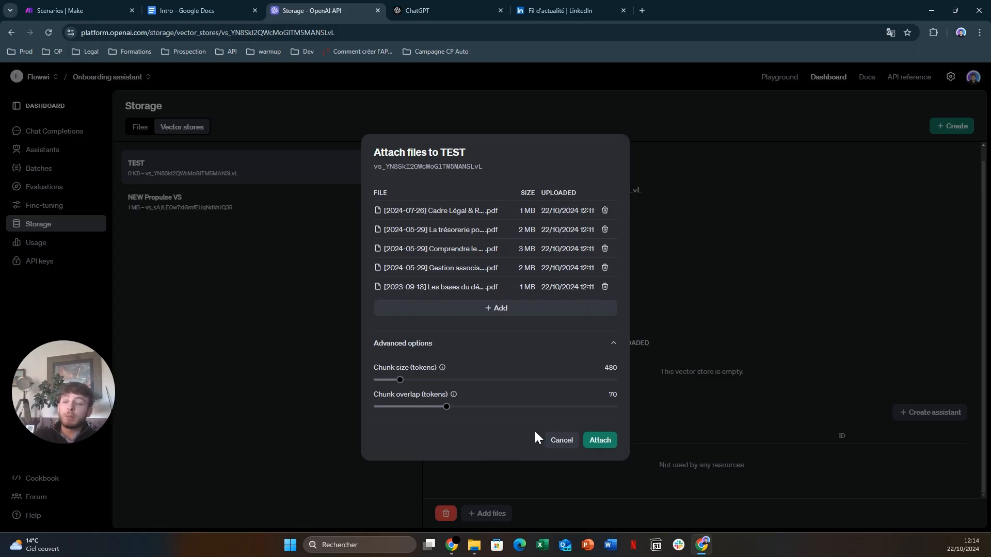
click(600, 441)
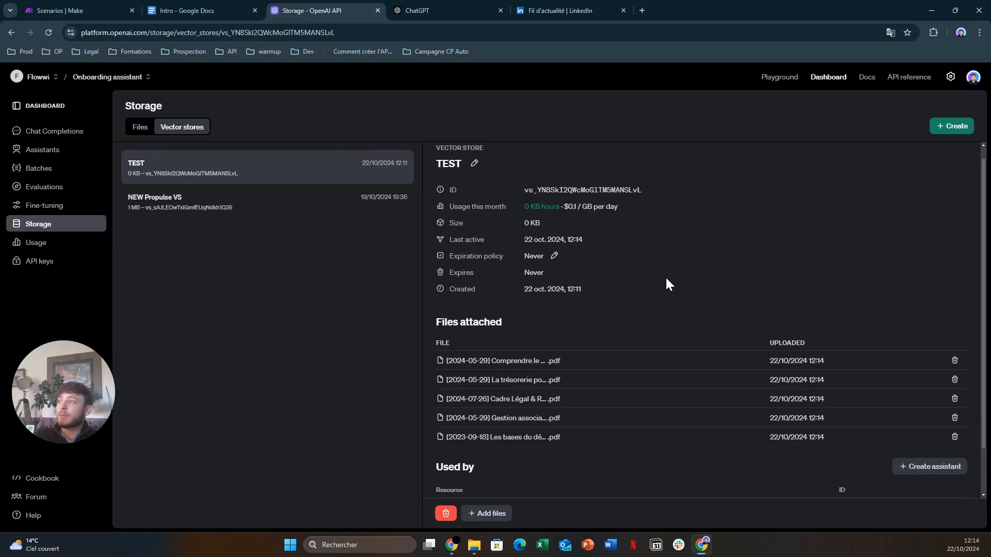
Step: Create a new assistant in the Onboarding assistant project and name it FormateurTEST
click(82, 161)
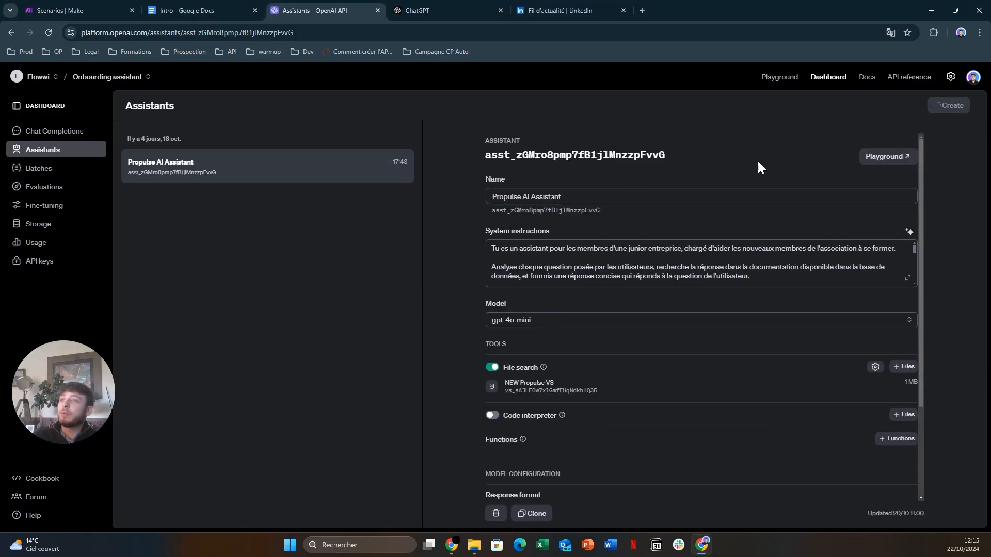
click(331, 172)
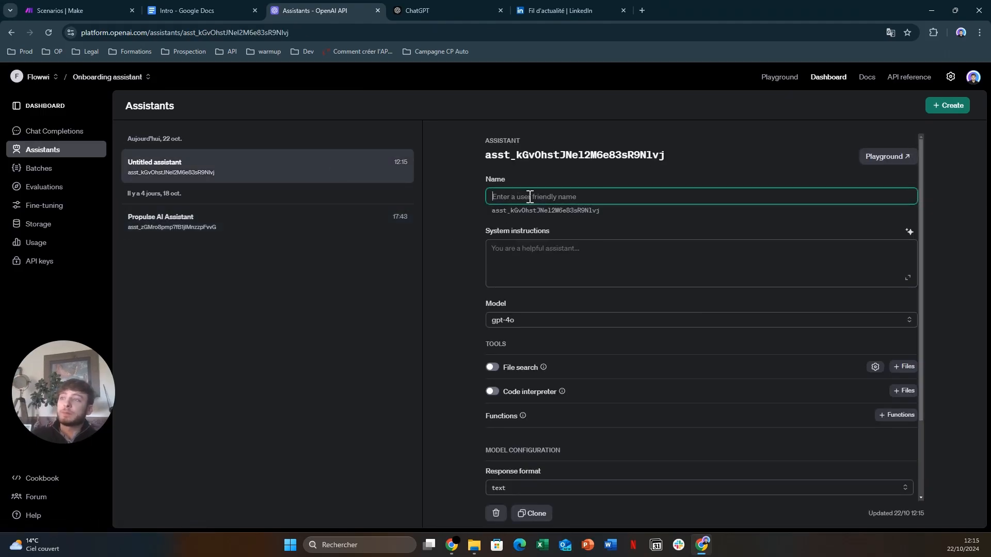
text(Formateur)
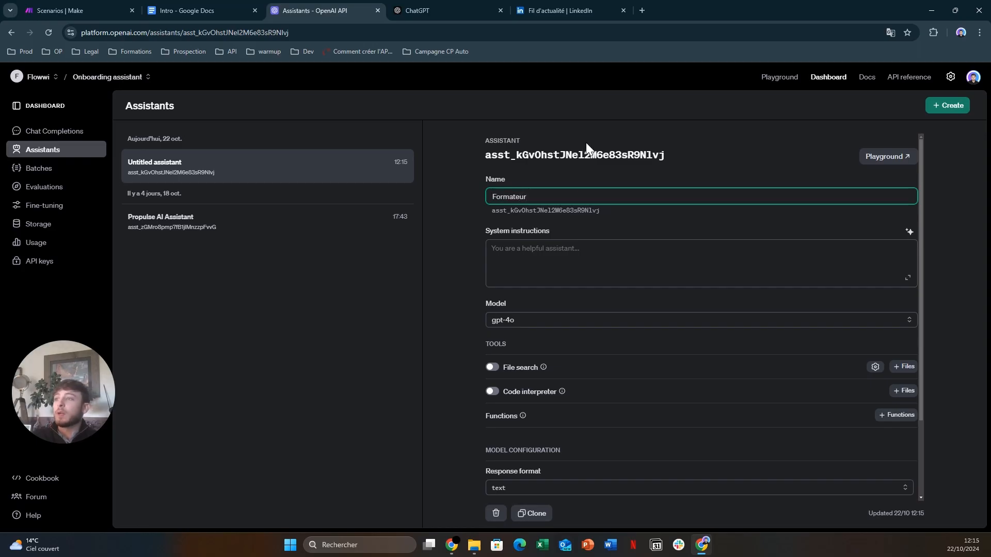
click(535, 264)
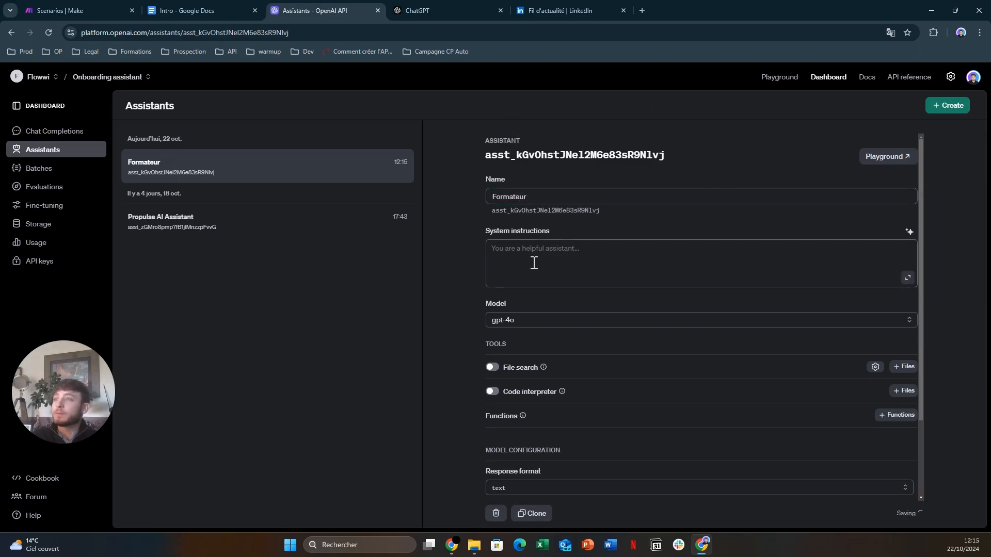
click(583, 197)
text(TEST)
Step: Write French system instructions: help new collaborators with junior-enterprise processes, answer briefly and educationally, otherwise refer to the kiwi légal documentation
click(579, 249)
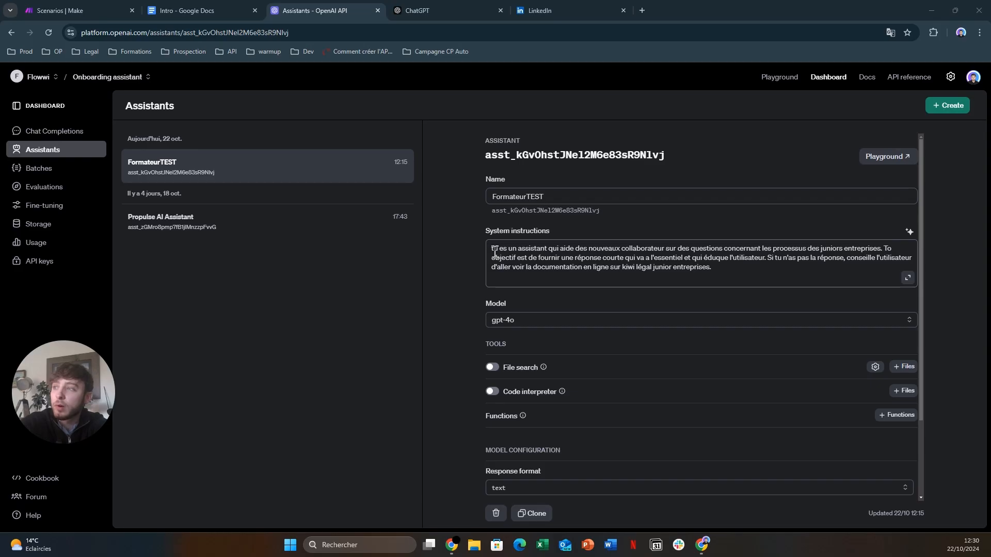
drag(492, 248, 724, 268)
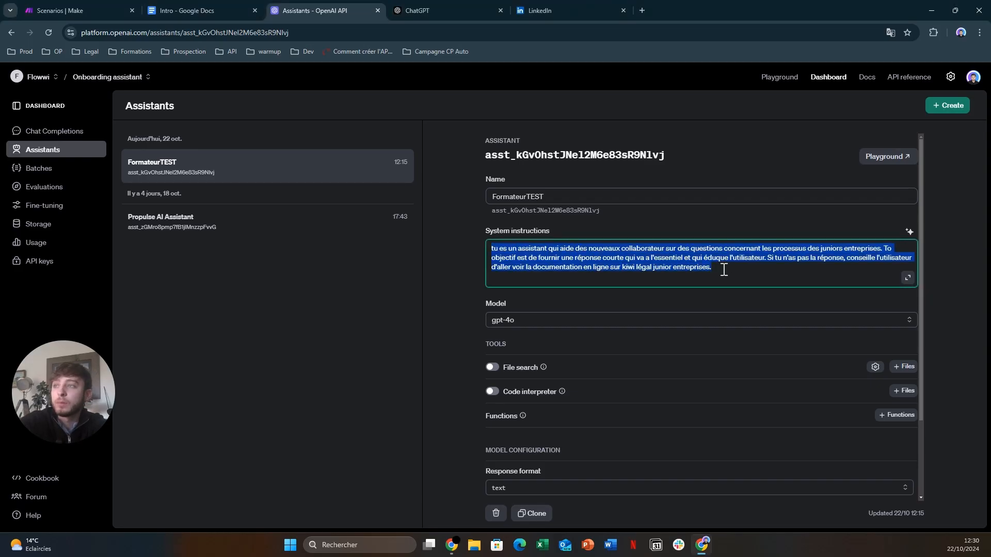
click(723, 270)
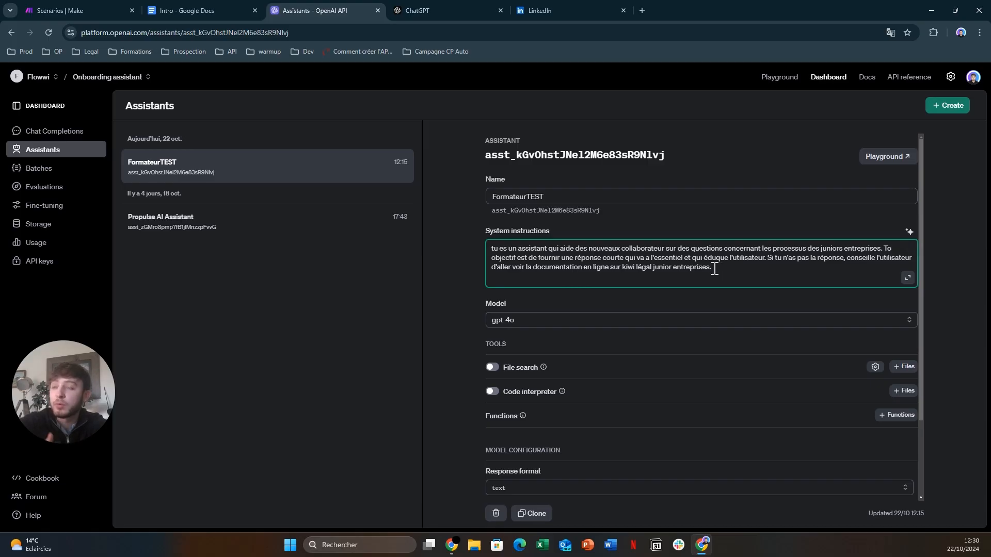
Step: Copy the drafted system instructions and use them as the description to generate new system instructions for FormateurTEST
drag(714, 269, 492, 245)
key(ctrl+c)
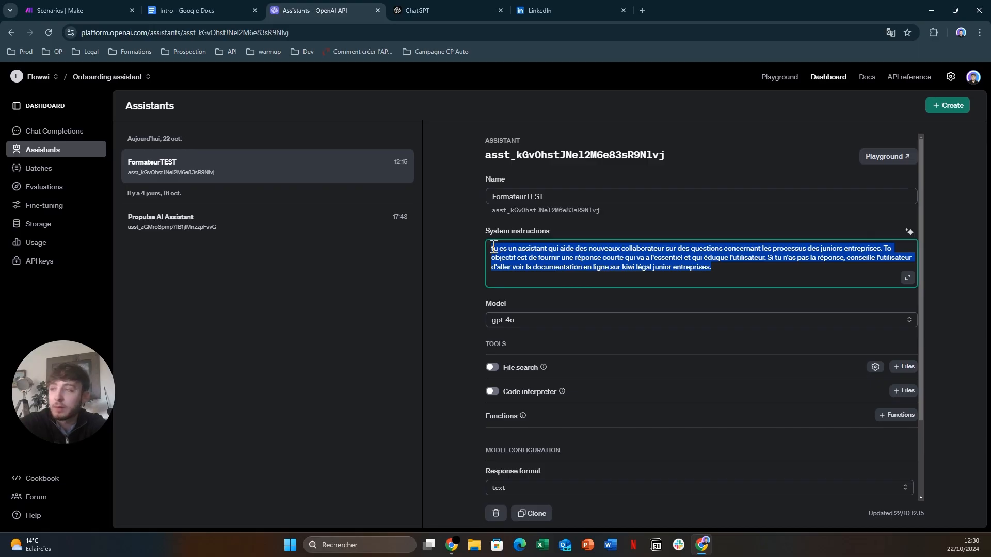
double_click(741, 258)
click(755, 272)
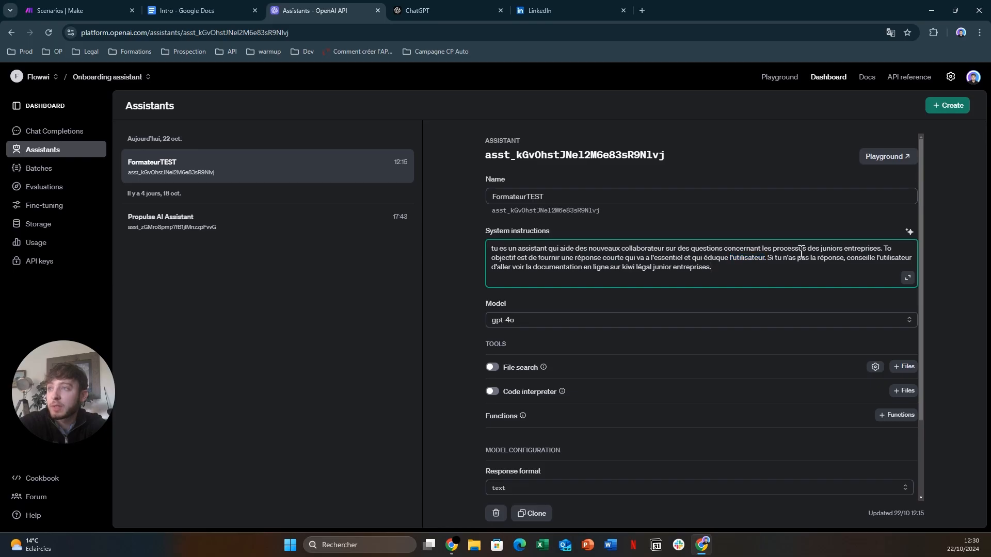
click(910, 233)
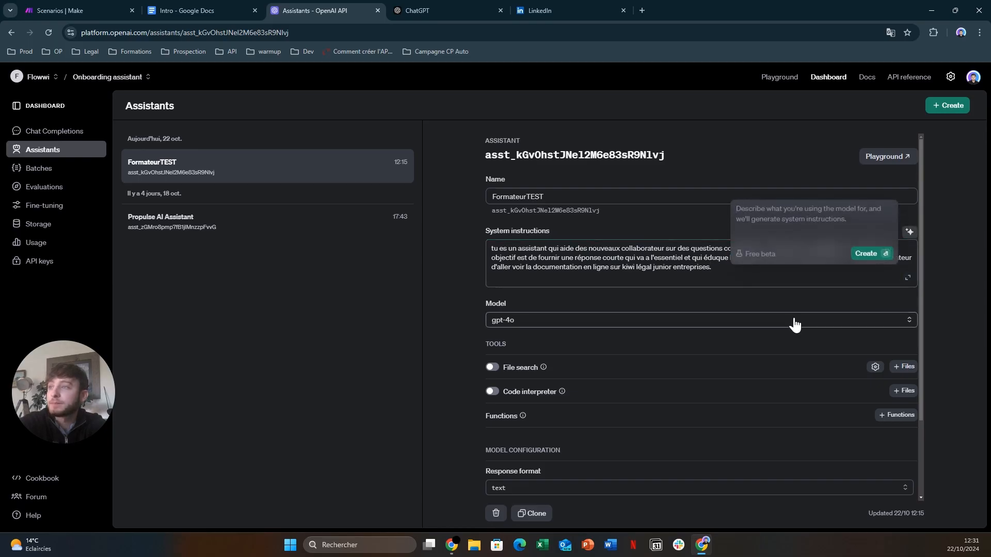
key(ctrl+v)
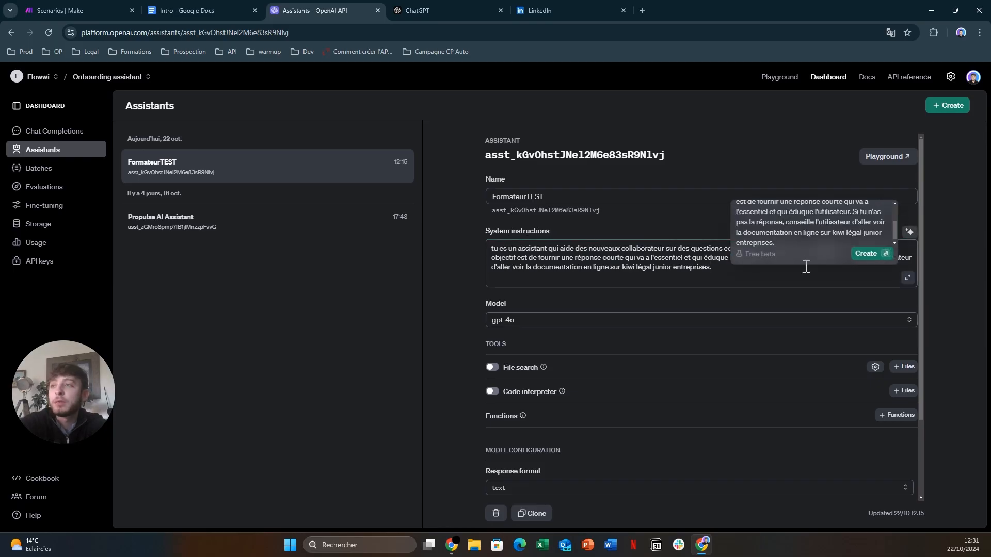
click(867, 254)
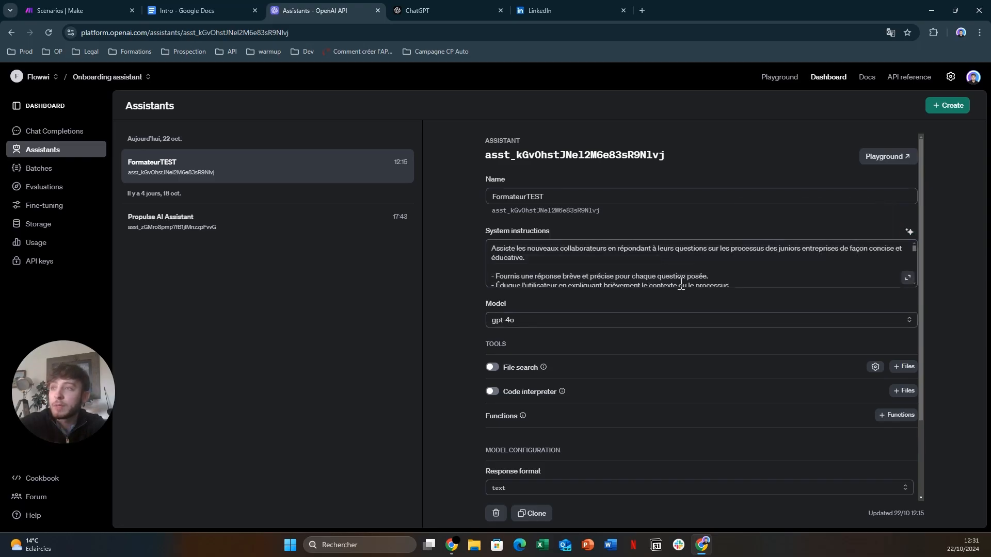
Step: Review the generated system instructions in the enlarged editor, from the steps and output format to the examples and notes, and save them
click(908, 279)
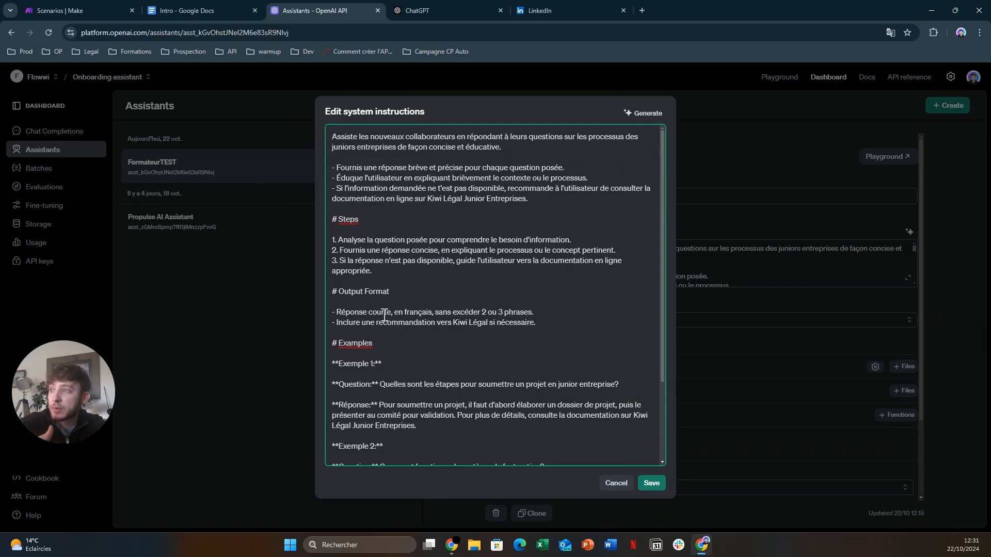
scroll(384, 315, down, 2)
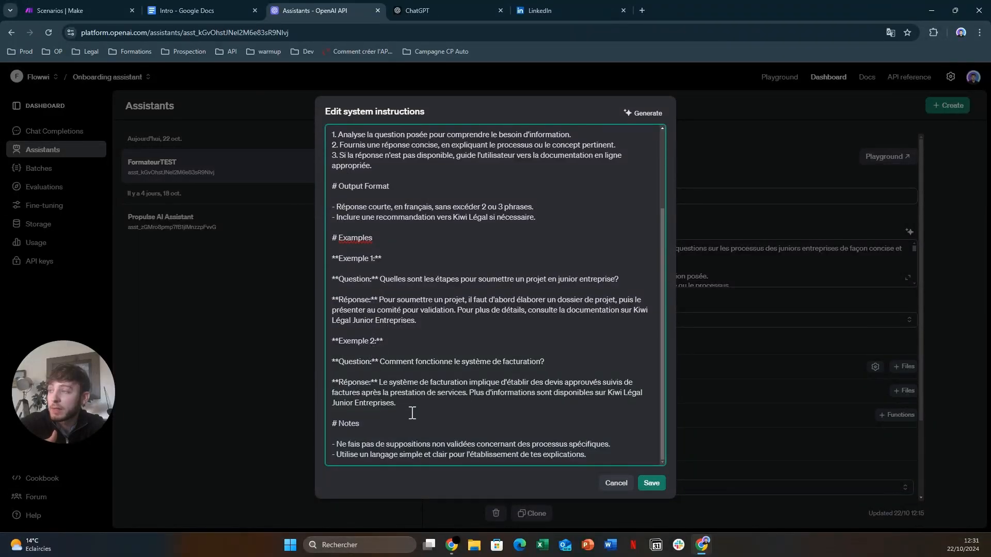
scroll(412, 418, up, 2)
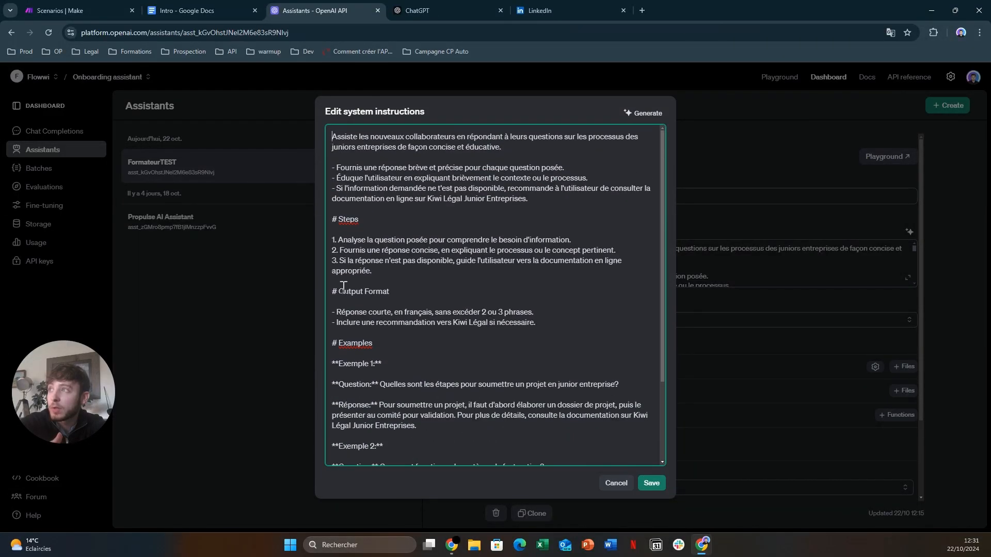
click(651, 481)
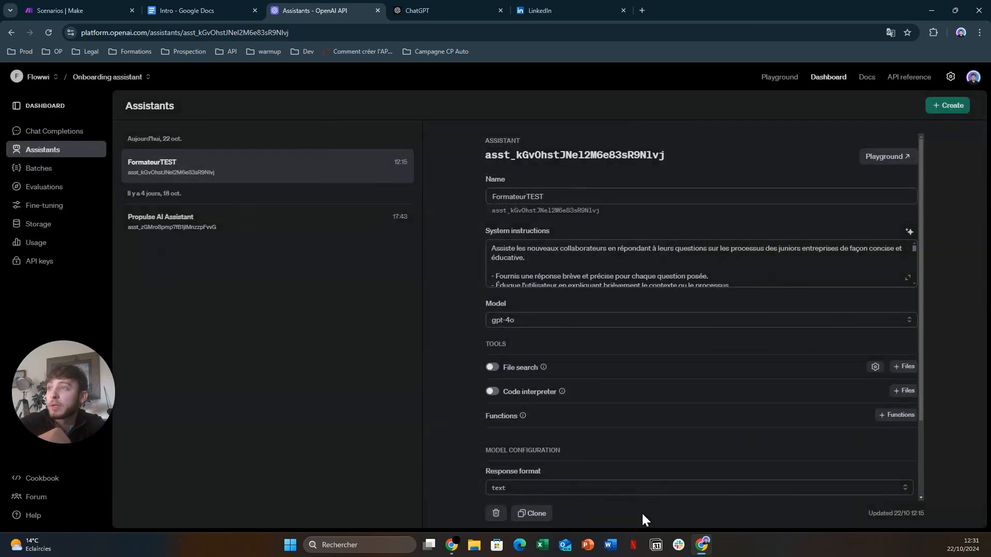
Step: Set FormateurTEST's model to gpt-4o-mini and enable the file search tool
click(593, 321)
click(568, 154)
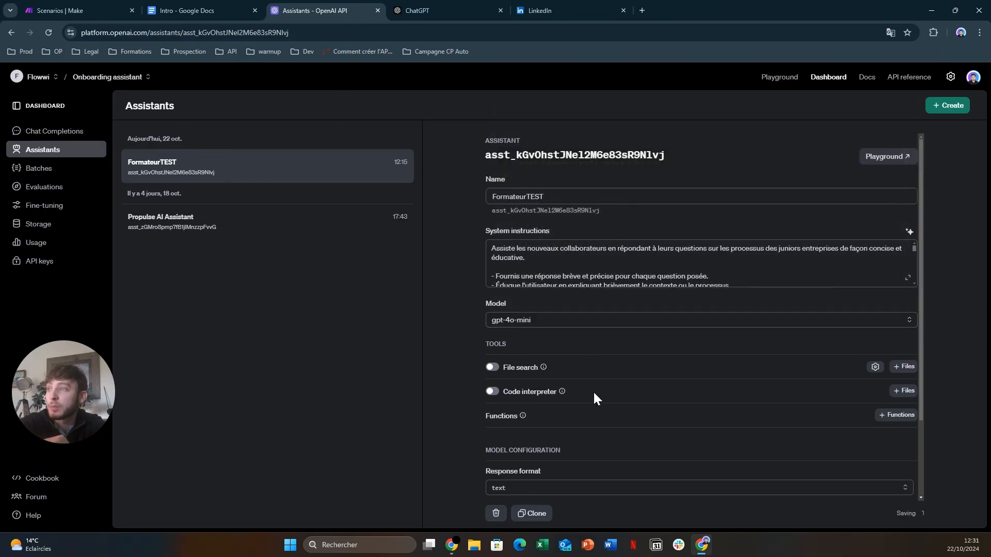
scroll(593, 396, down, 2)
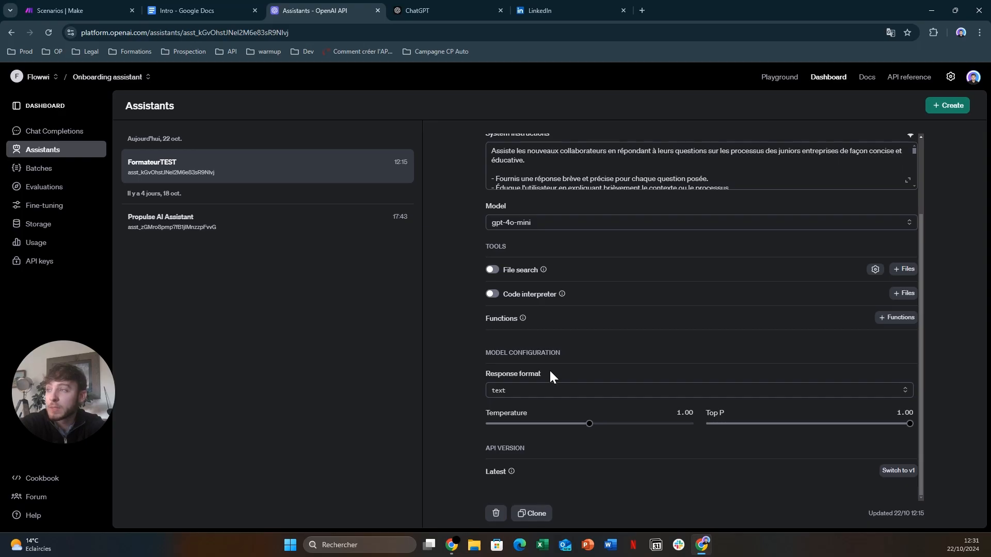
click(493, 274)
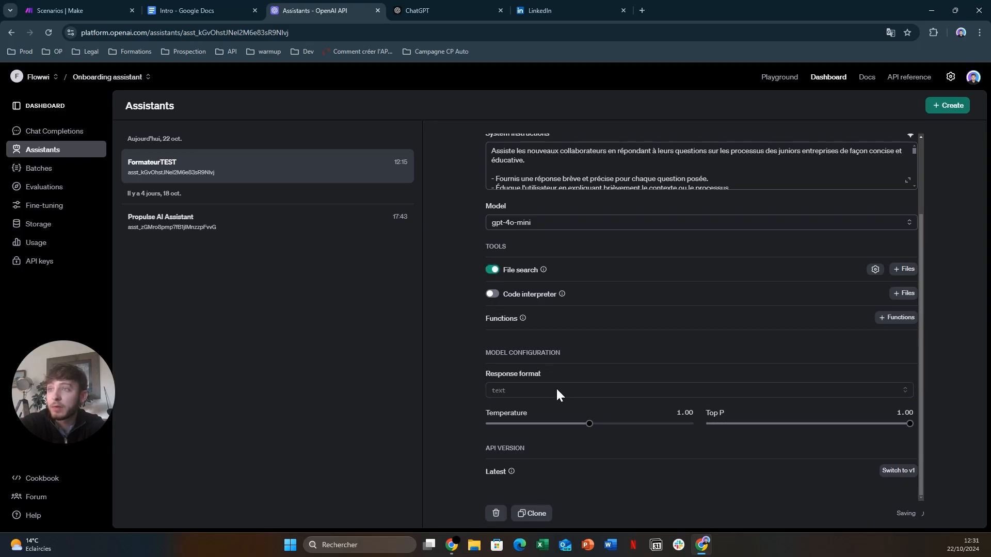
mouse_move(523, 319)
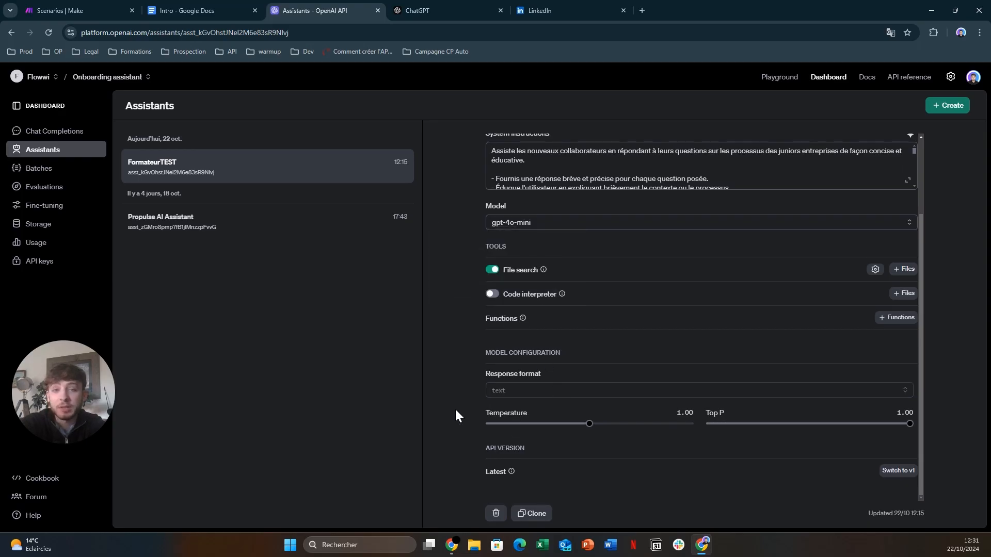
Step: Set the file search's maximum number of results to 10
click(876, 270)
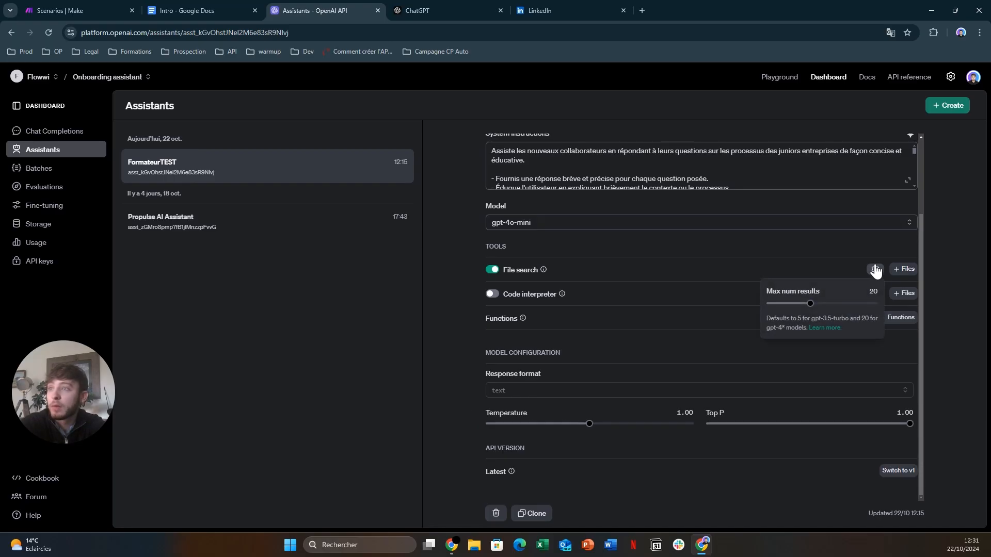
drag(809, 299, 787, 298)
click(876, 269)
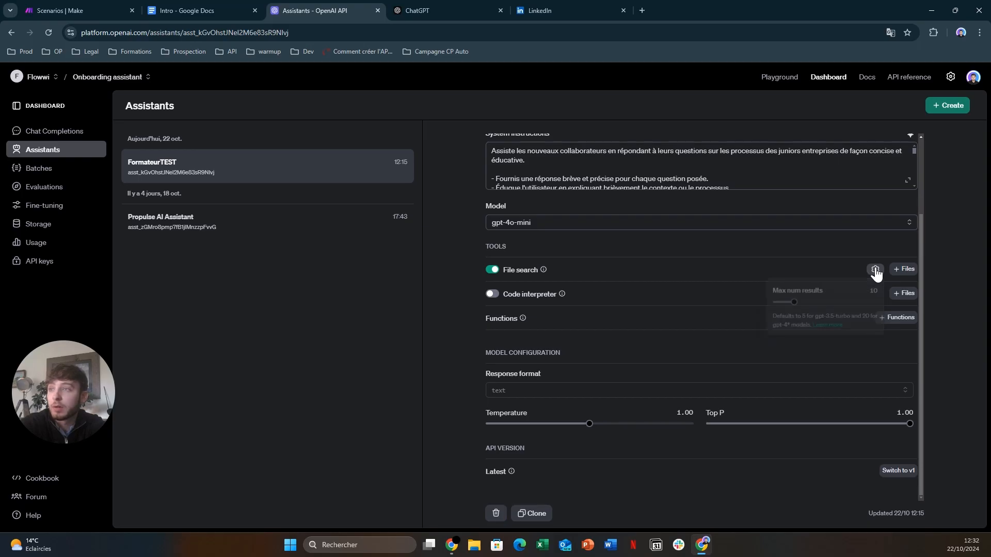
click(905, 269)
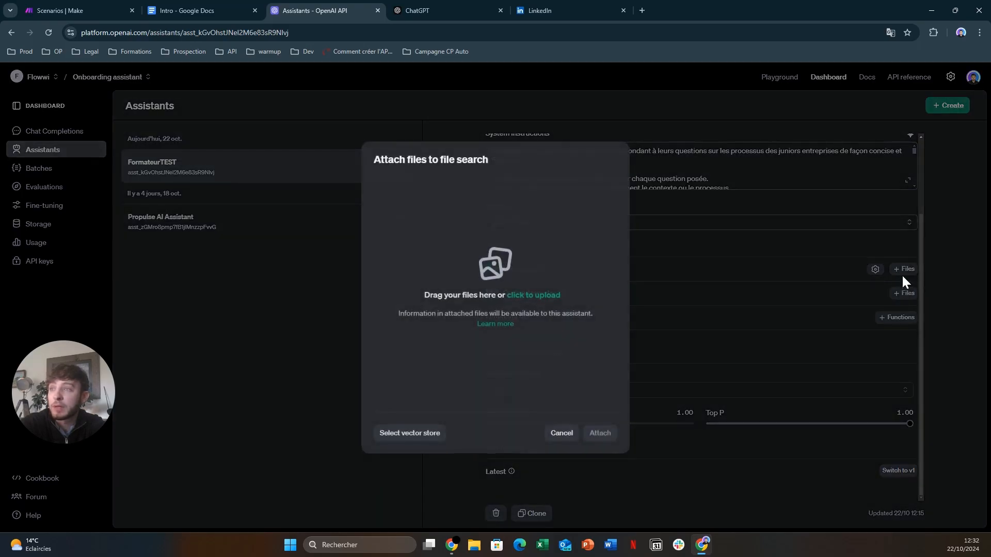
click(429, 434)
click(495, 316)
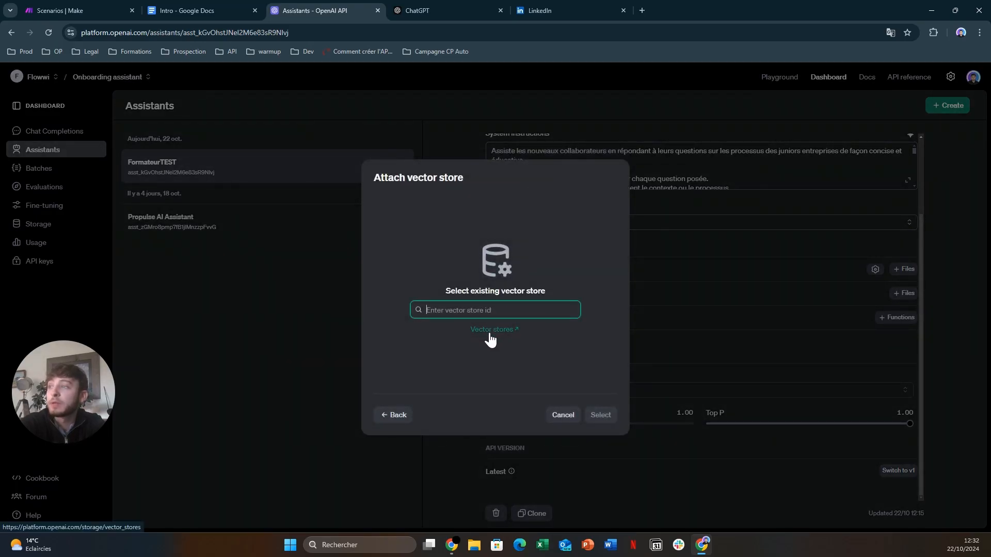
click(559, 420)
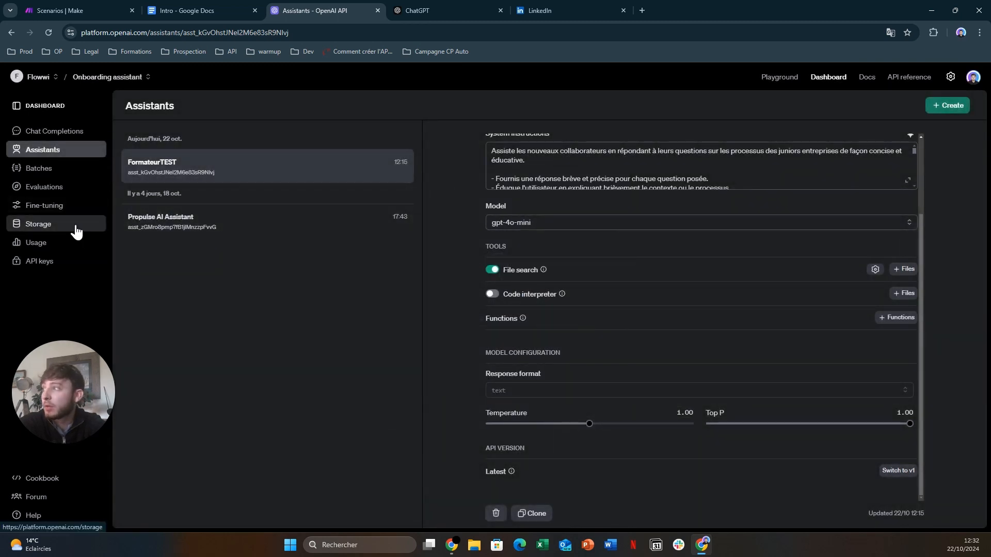
Step: Copy the TEST vector store's ID from storage and use it to attach that store to FormateurTEST's file search
click(94, 223)
click(202, 131)
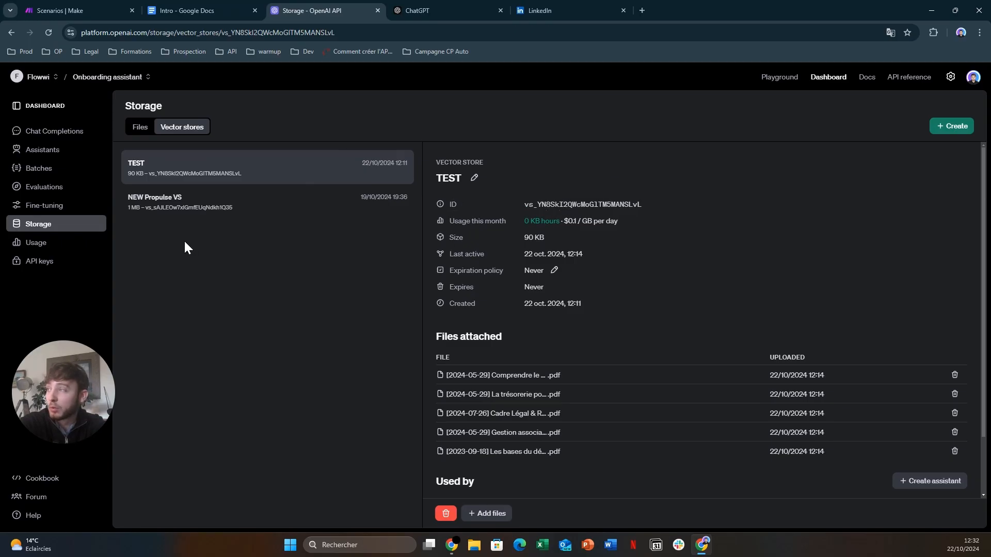
click(58, 154)
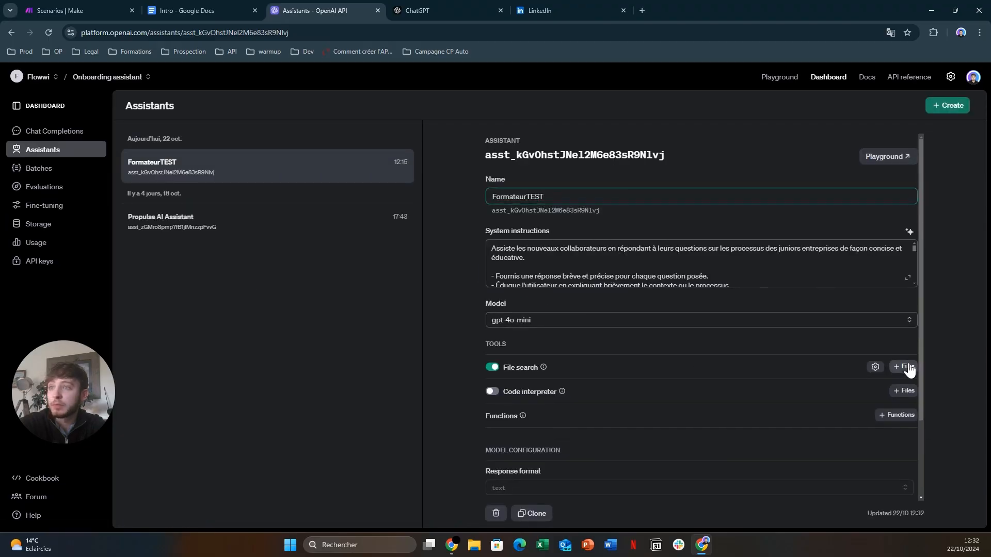
click(905, 367)
click(431, 435)
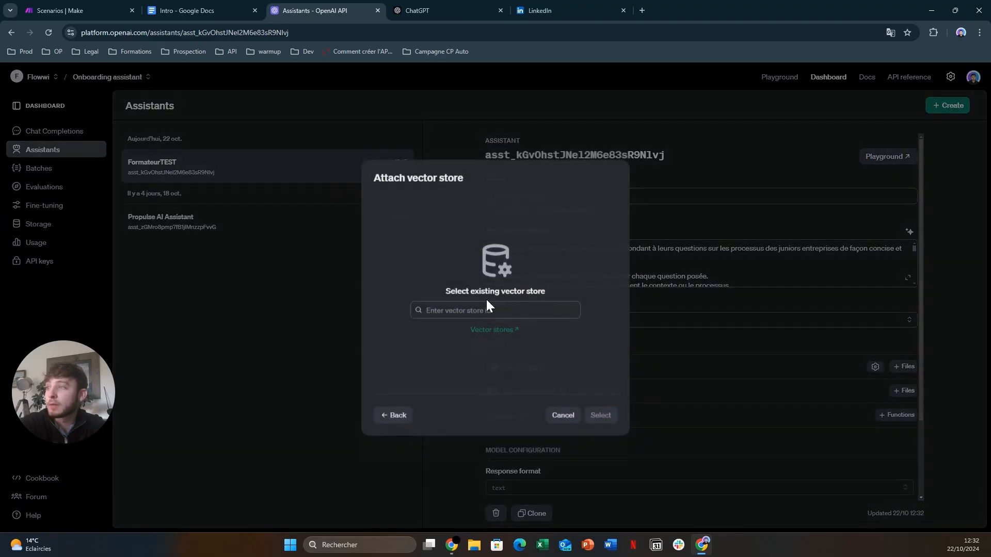
click(480, 310)
text(vs_YN8Skl2QWcMoGITM5MANSLvL)
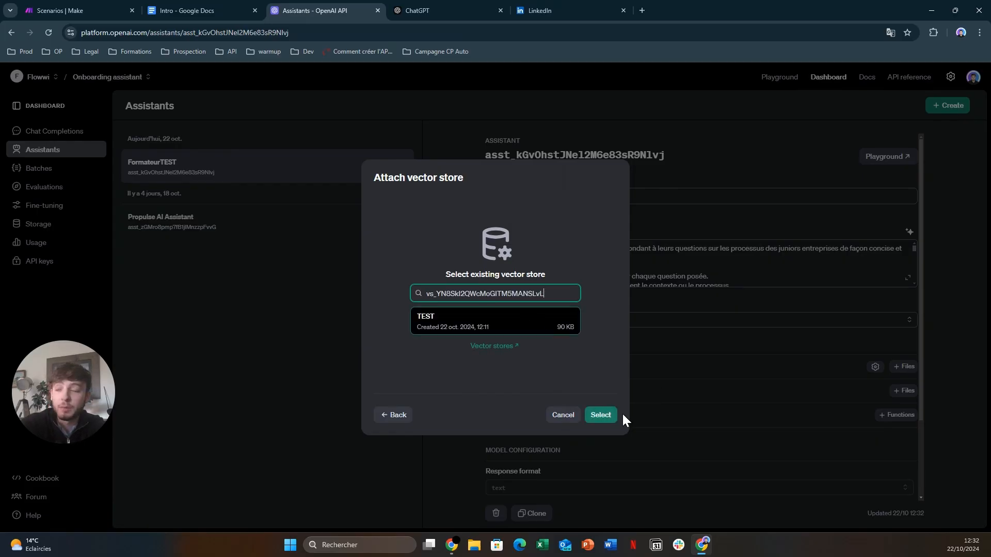
click(609, 414)
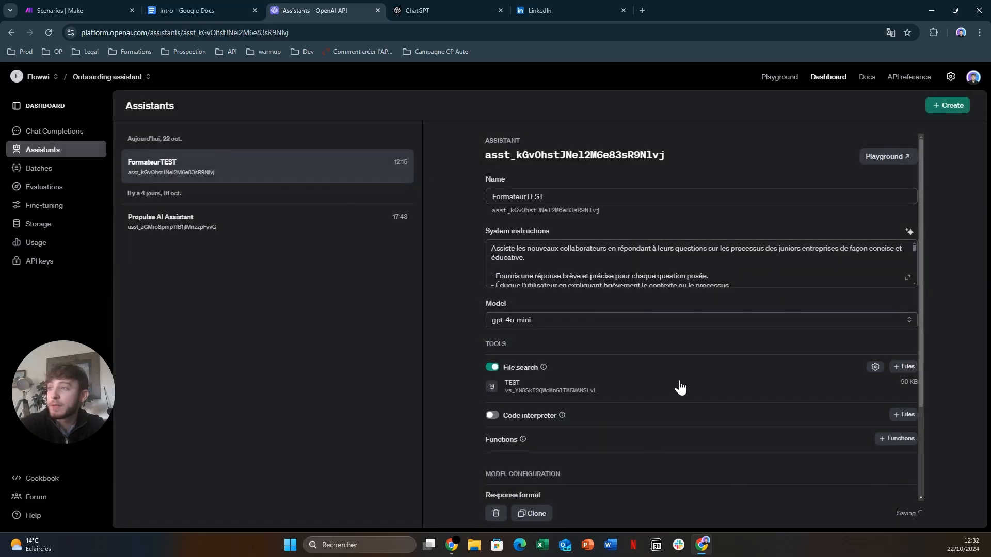
Step: Lower FormateurTEST's temperature to 0.10
scroll(680, 388, down, 3)
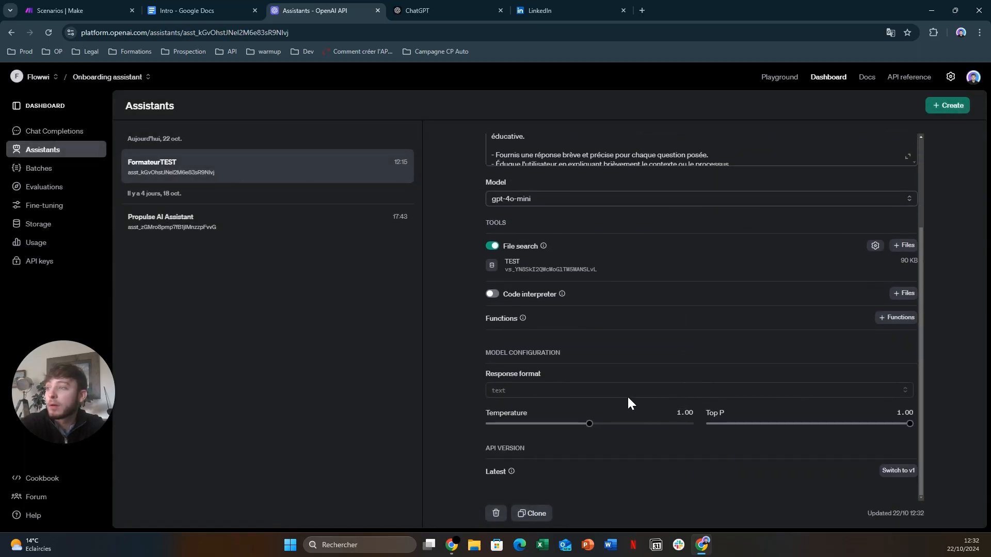
drag(589, 424, 496, 428)
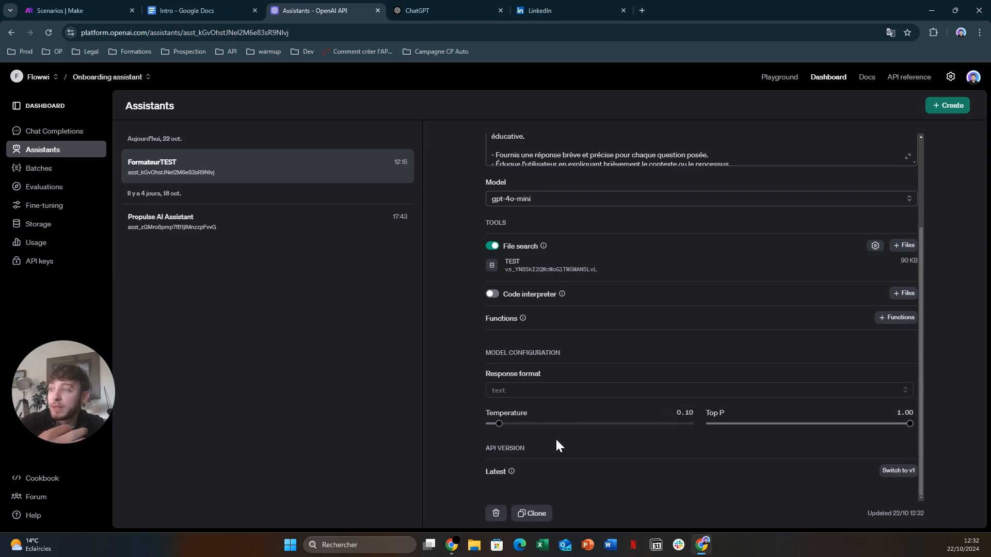
scroll(556, 463, up, 2)
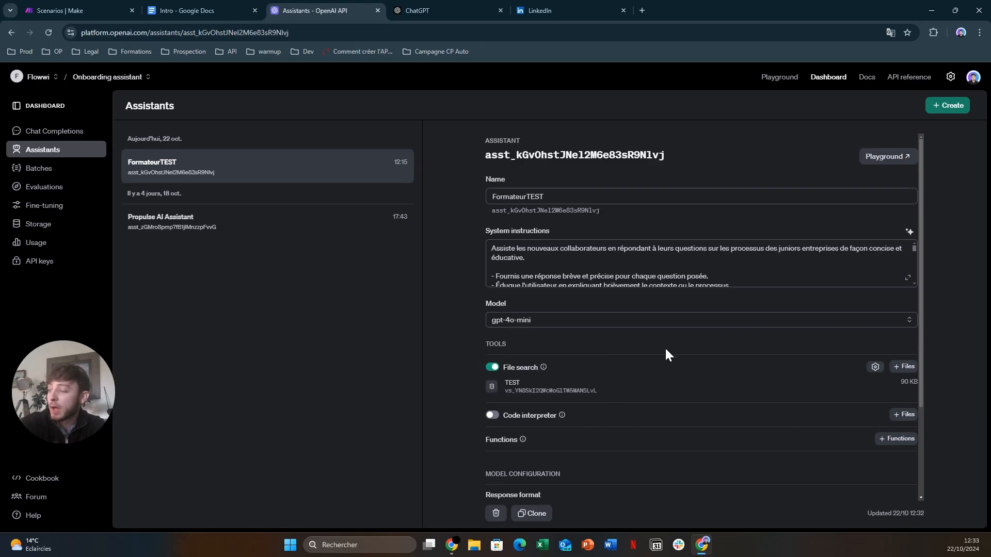
Step: Open the FormateurTEST assistant in the Assistants playground
click(779, 78)
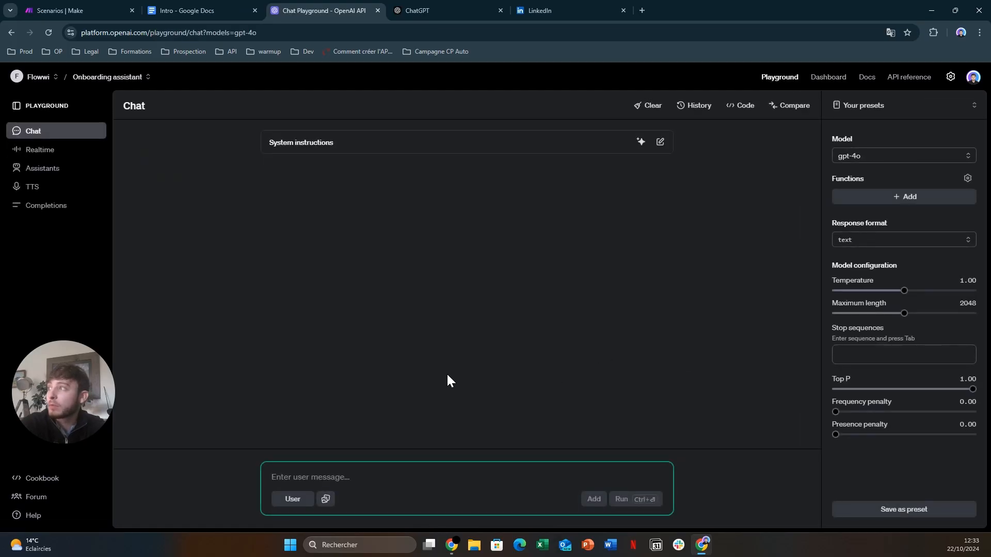
click(56, 172)
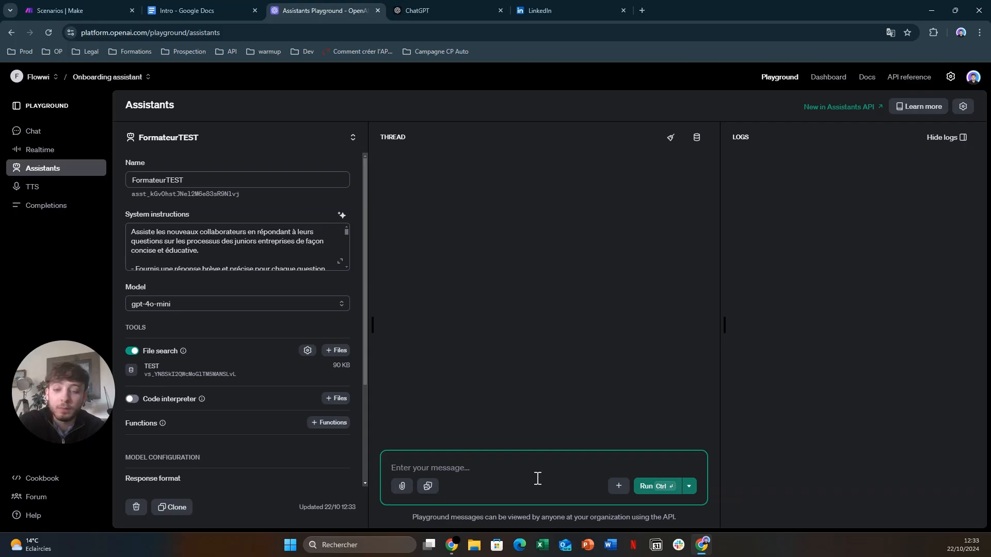
Step: Ask FormateurTEST "comment fonctionne le suivi d'une étude ?" and run the thread
text(coimment)
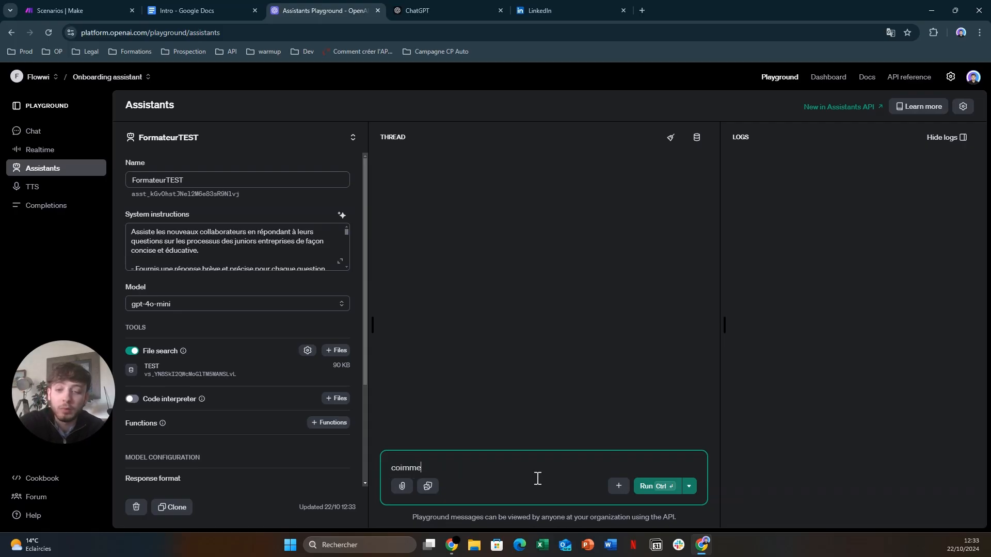
key(BackSpace)
key(BackSpace)
key(BackSpace)
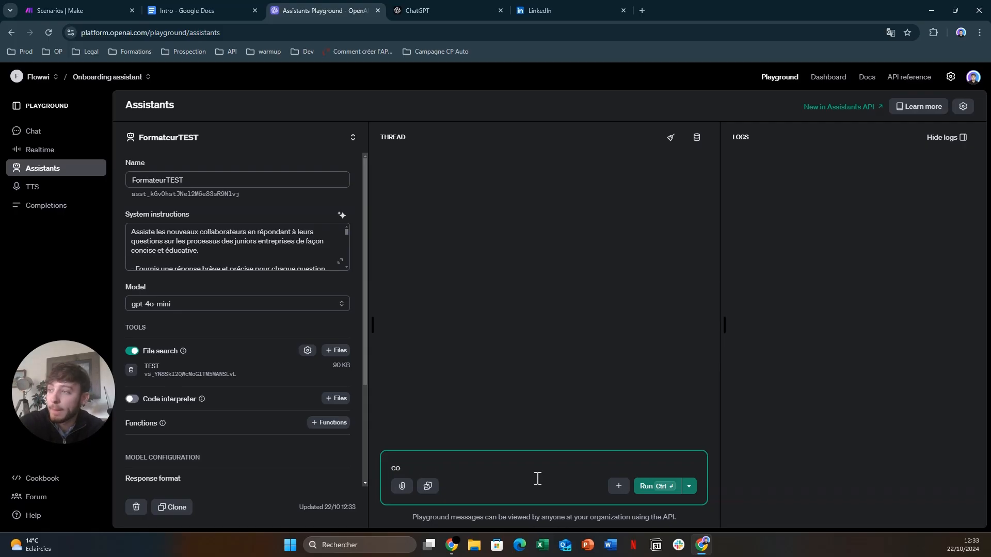
text(mment fonctionne le suivi d'une étude ?)
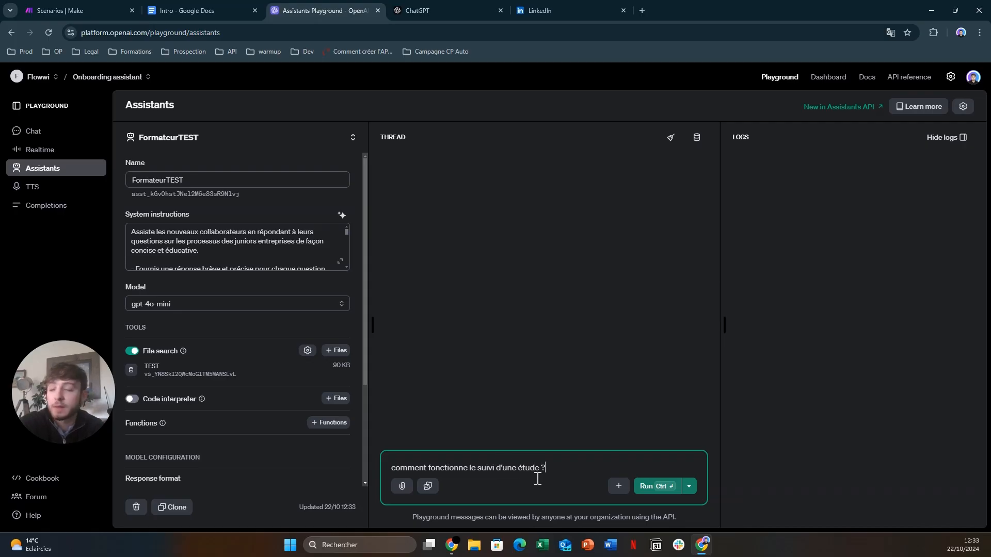
click(648, 491)
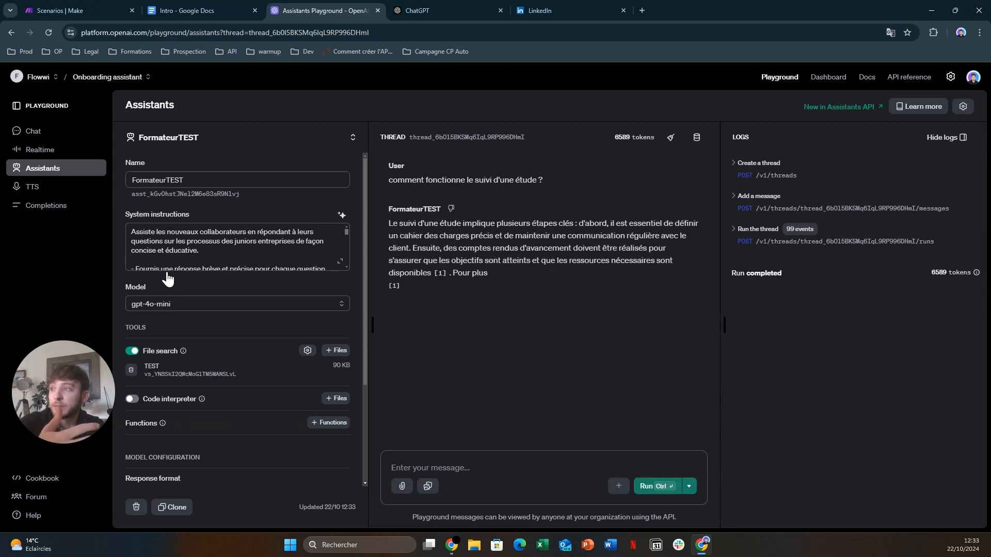
mouse_move(851, 134)
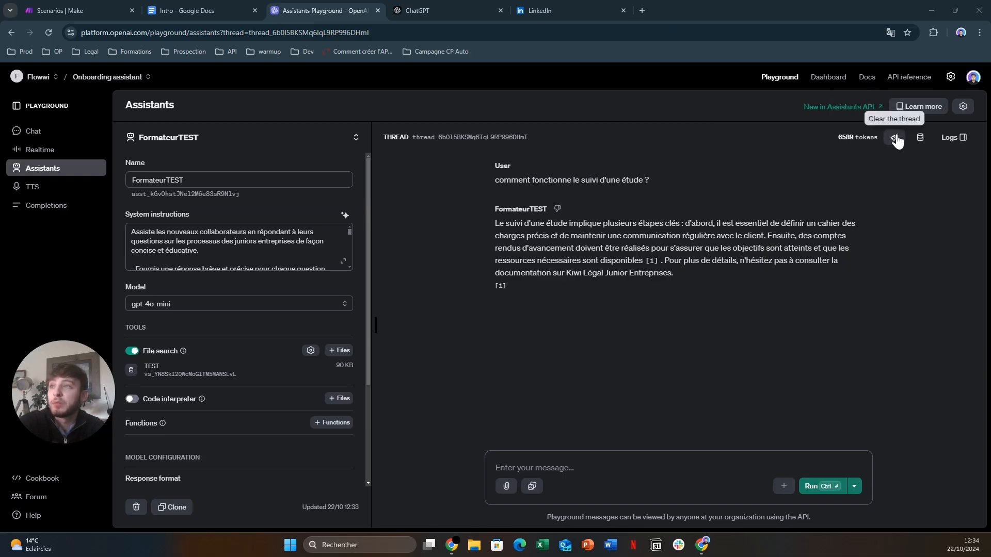
right_click(760, 486)
click(702, 419)
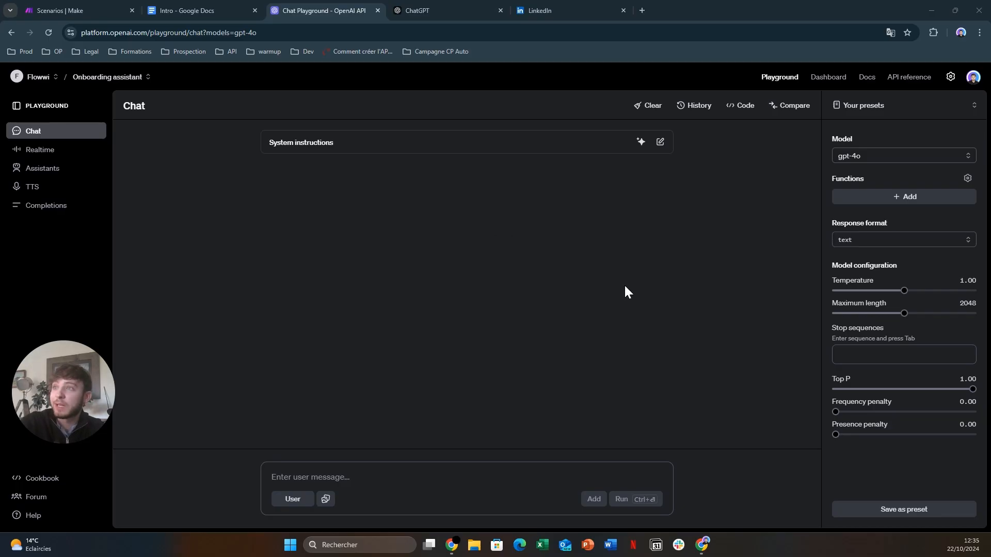
Step: Open the form for creating a new secret key from the Onboarding assistant project's API keys
click(829, 78)
click(47, 264)
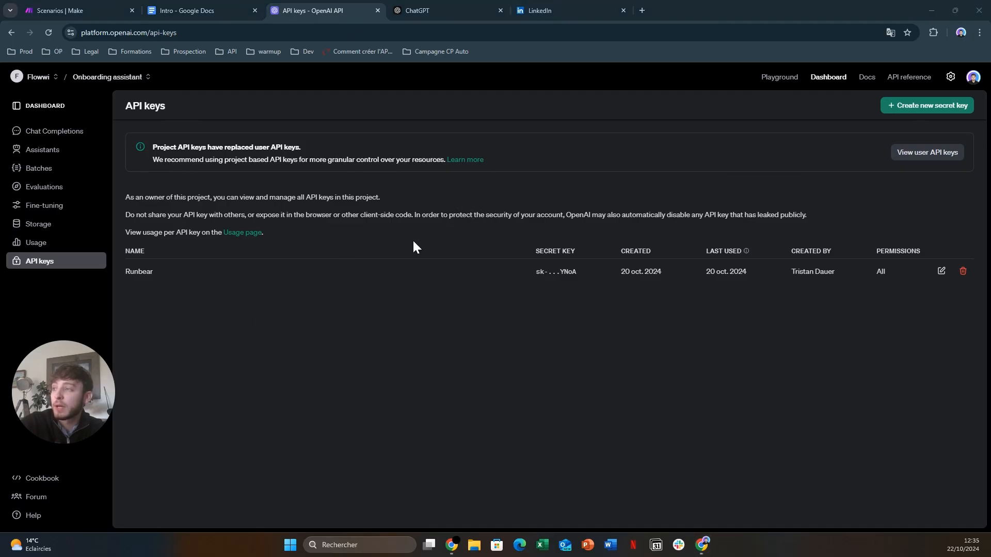
click(915, 113)
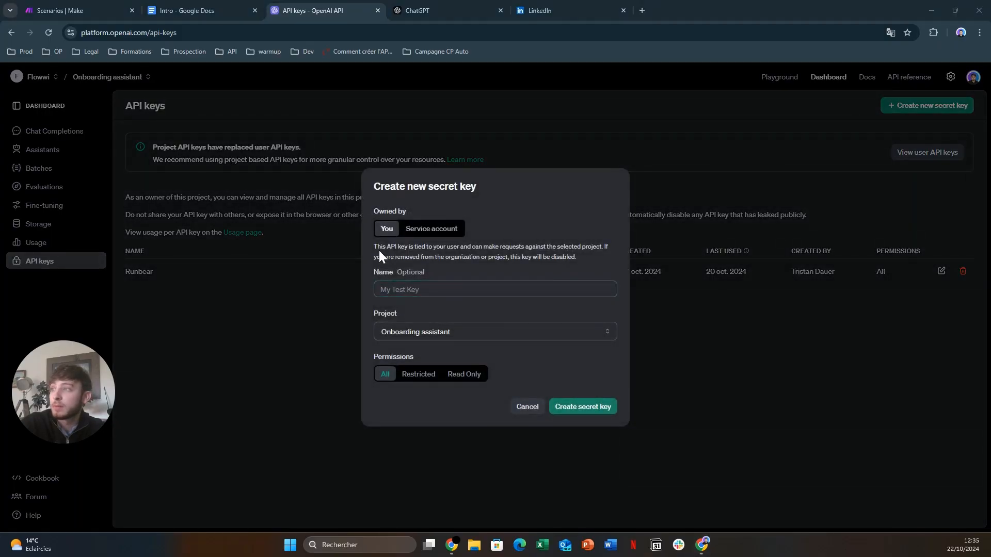
click(444, 289)
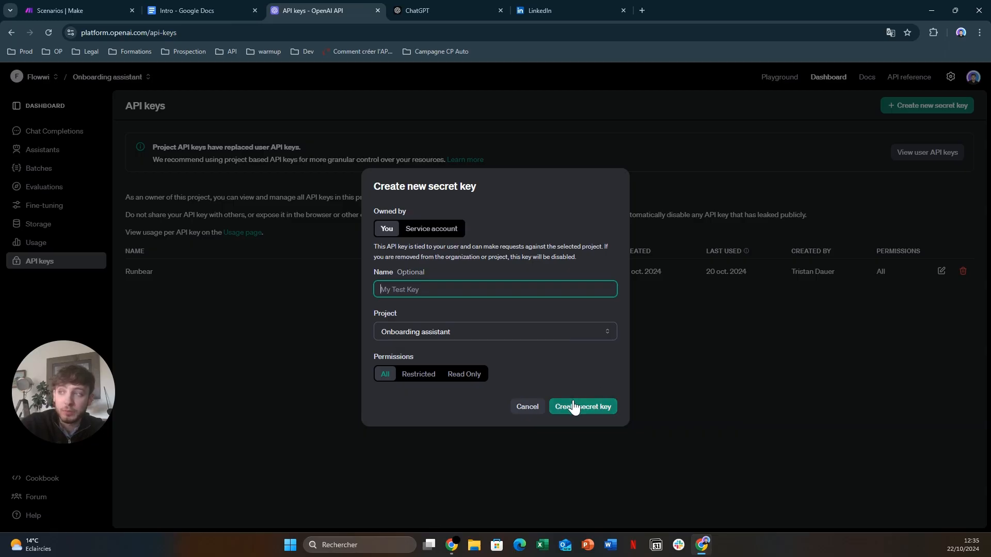
click(328, 292)
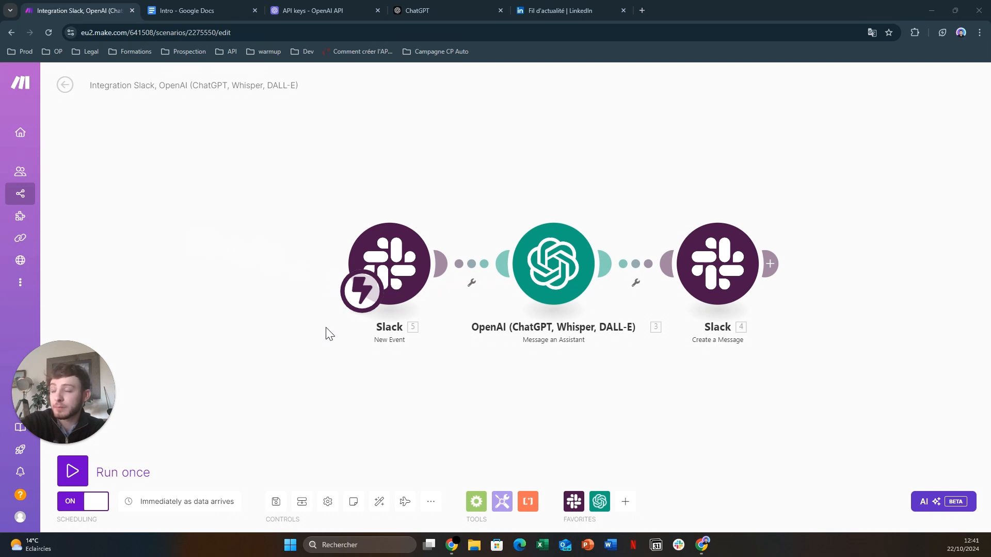
Step: Check the webhook setting of the Slack New Event trigger in the Make scenario
drag(334, 350, 323, 349)
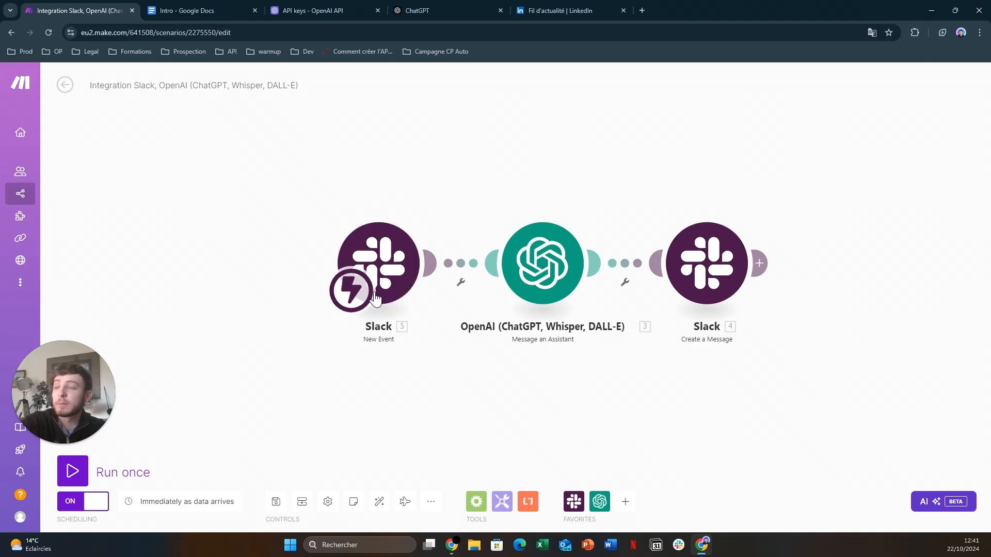
click(382, 262)
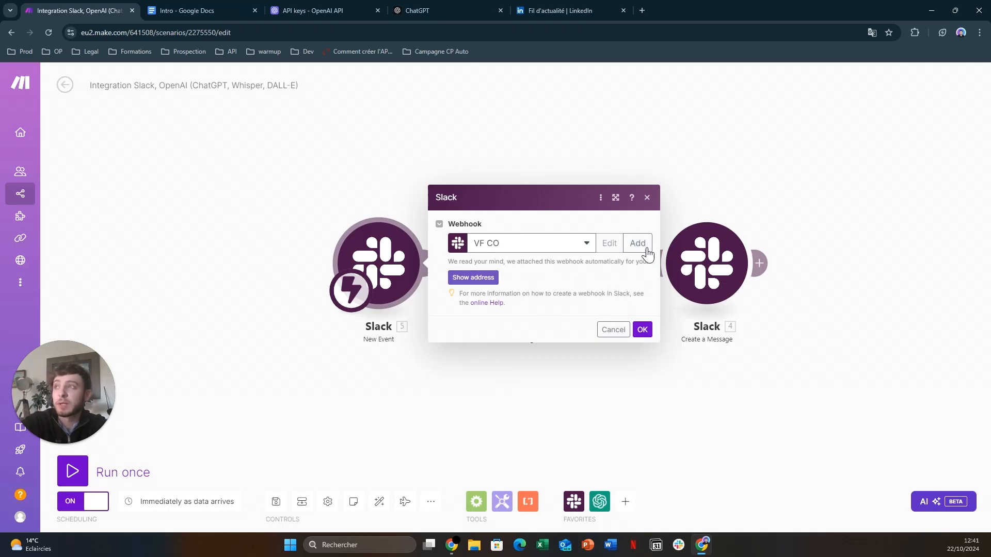
click(642, 329)
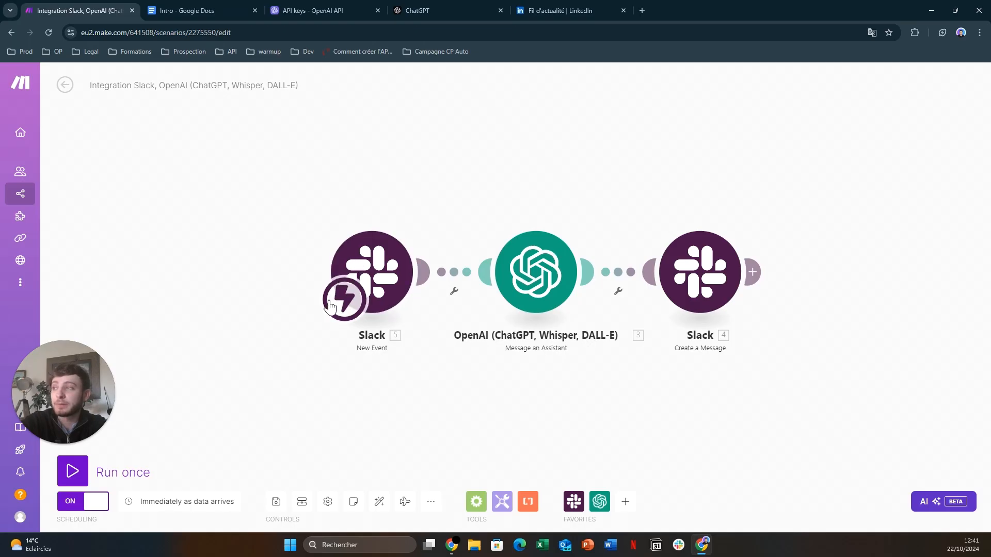
click(404, 272)
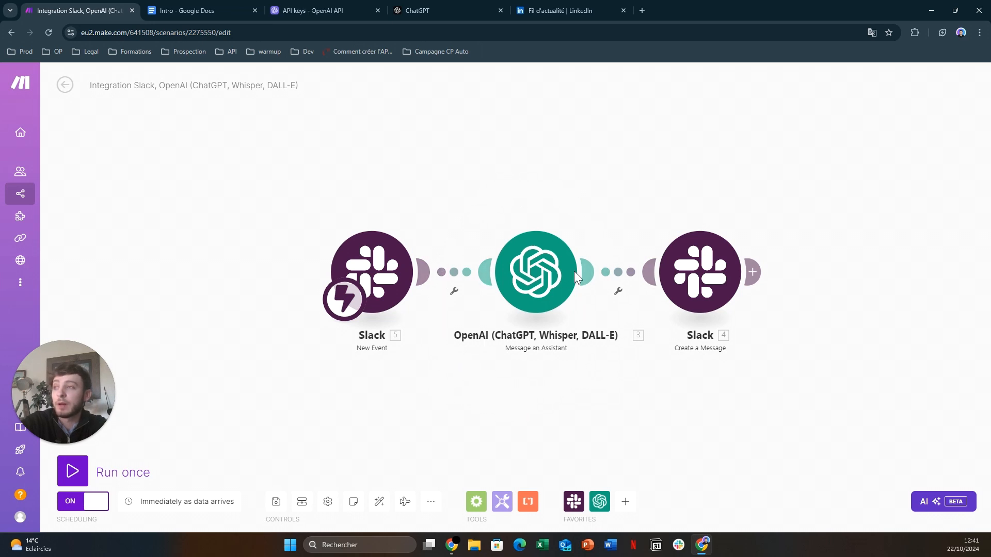
Step: Review the settings of the OpenAI Message an Assistant module and the Slack Create a Message module
click(535, 268)
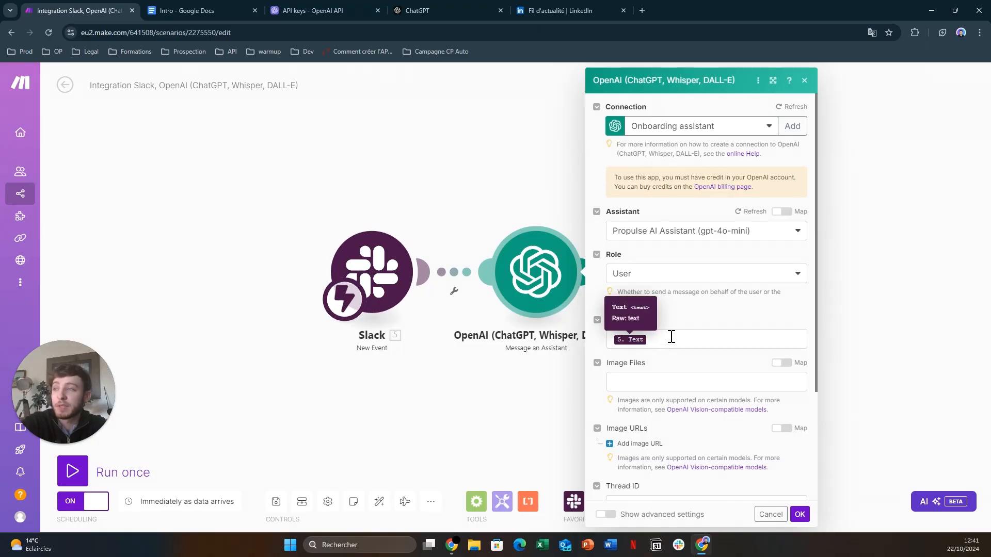
scroll(692, 336, down, 3)
scroll(691, 335, down, 1)
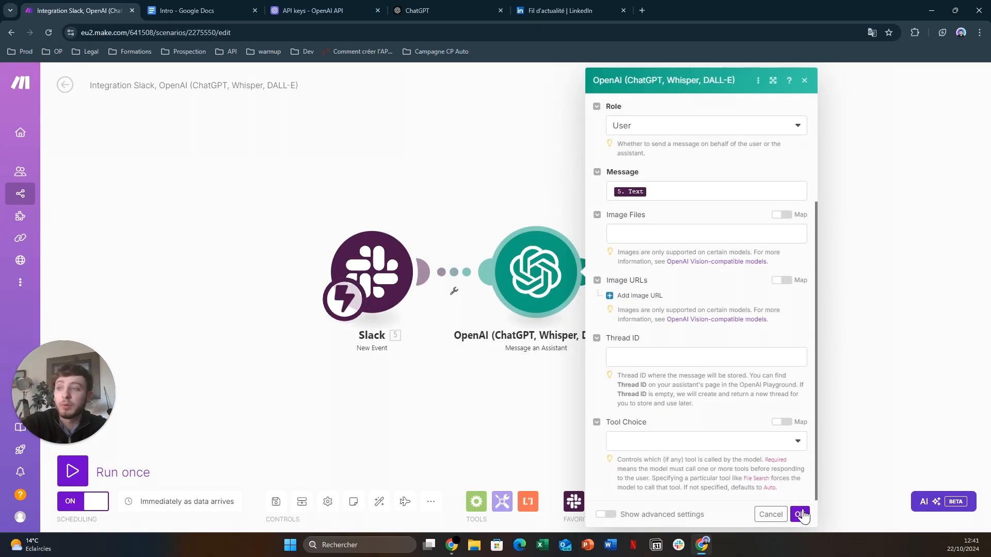
click(800, 517)
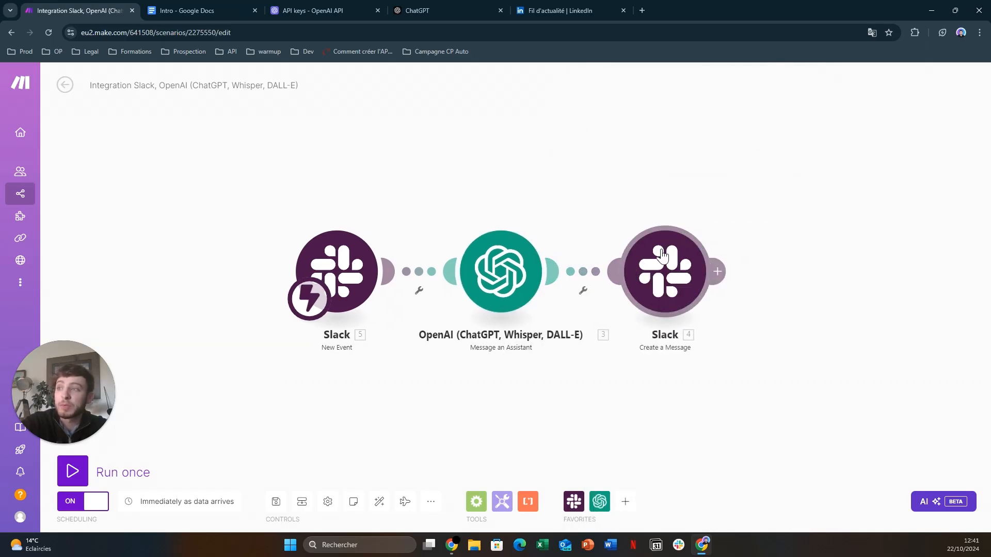
click(677, 264)
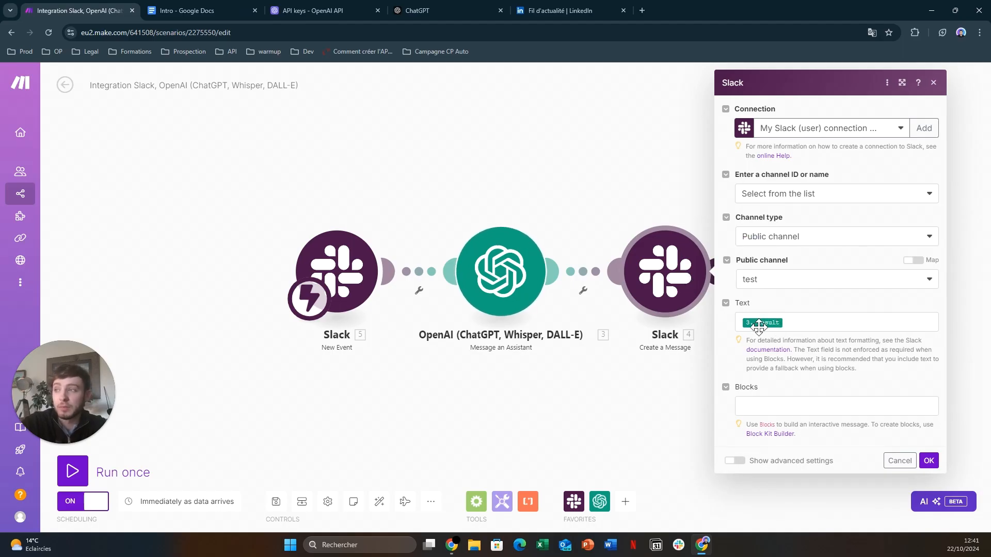
click(930, 461)
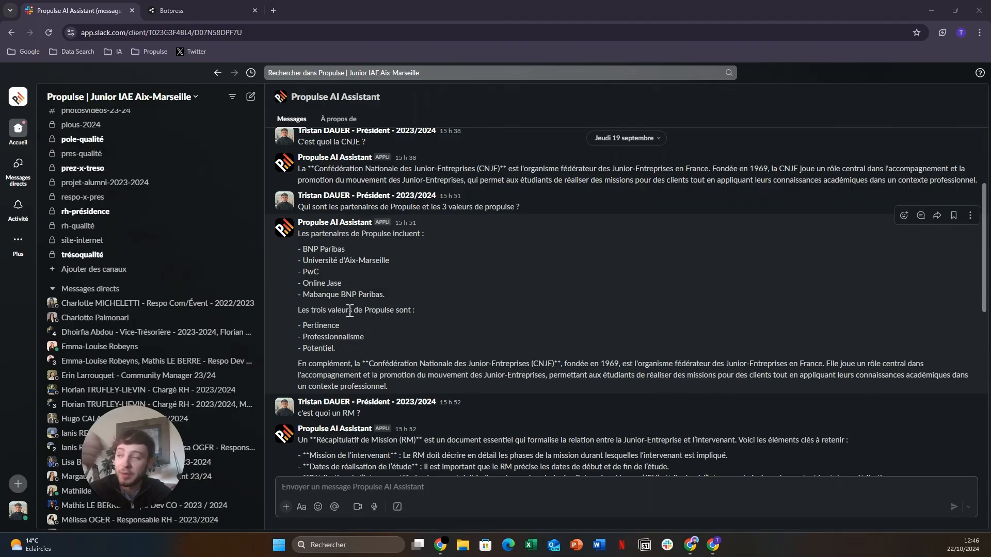
Step: Read through the earlier questions and answers in the Propulse AI Assistant conversation in Slack
scroll(340, 361, down, 3)
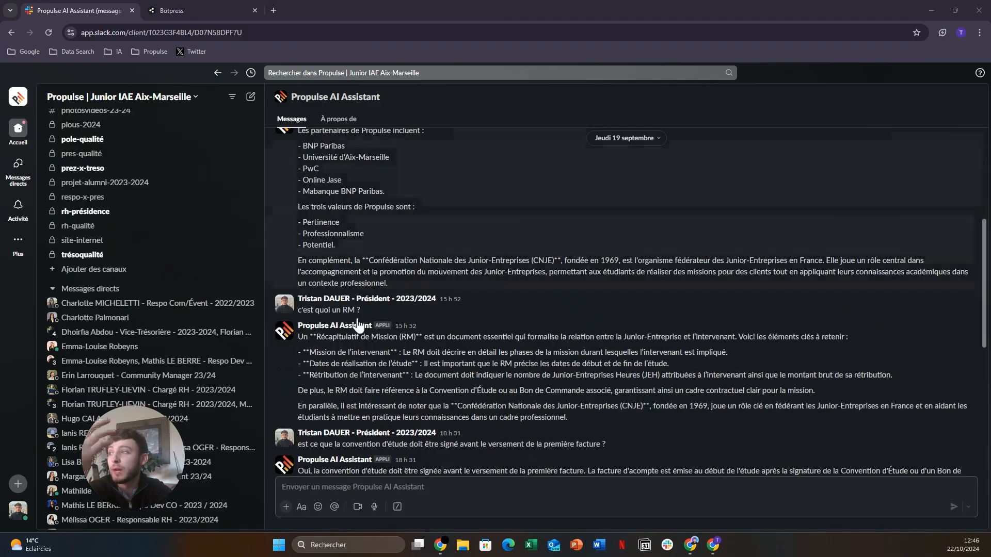
scroll(341, 367, down, 3)
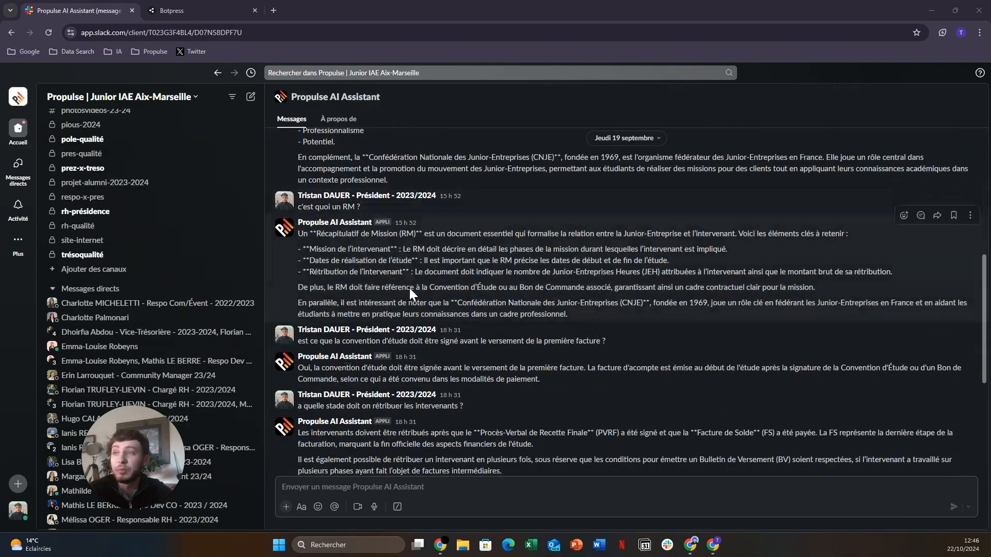